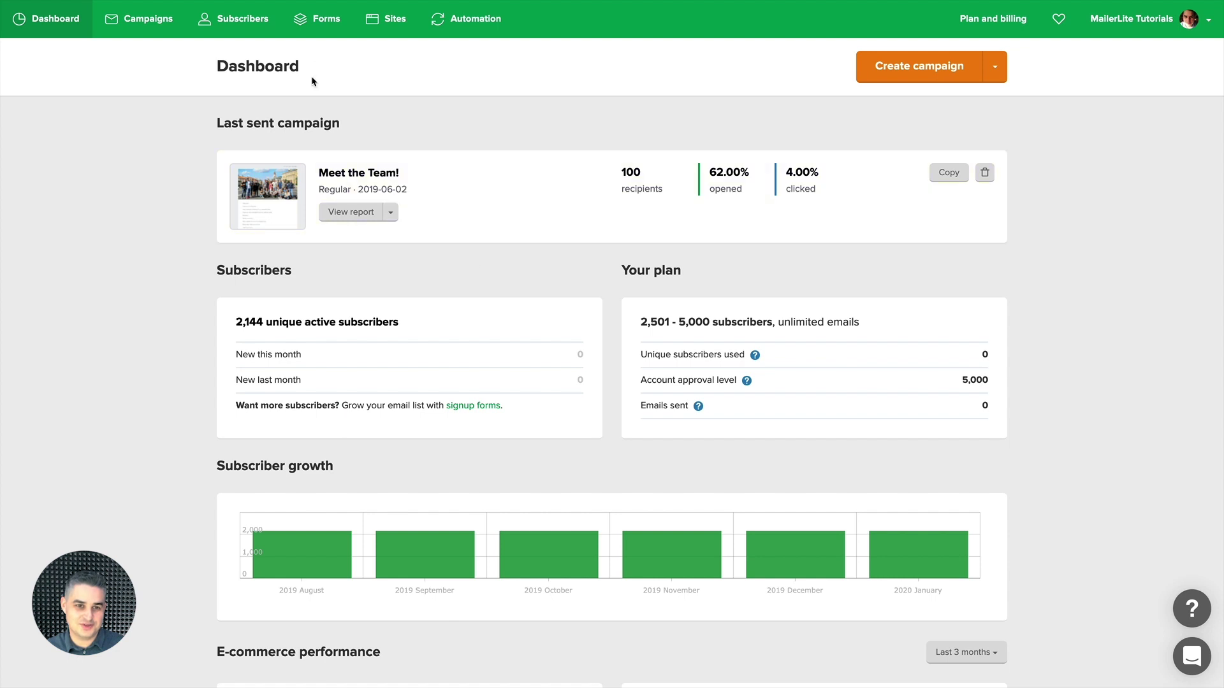
From the Forms overview, open the Embedded Form Editor form for editing.
click(316, 26)
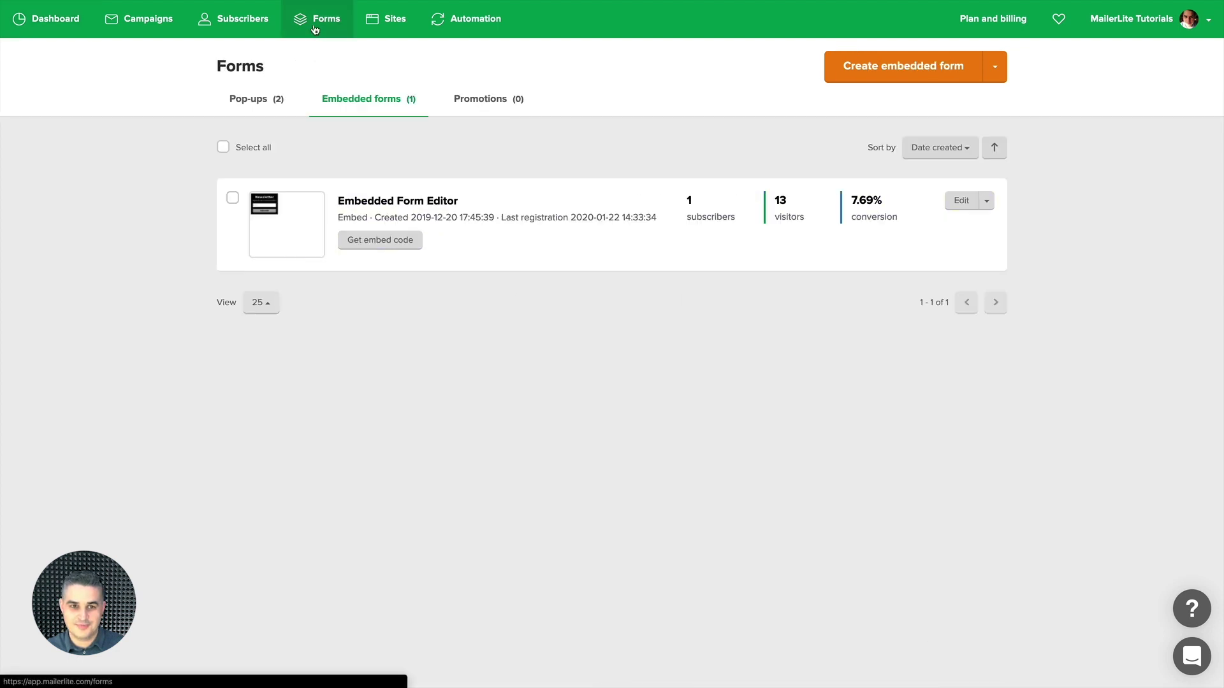
click(959, 203)
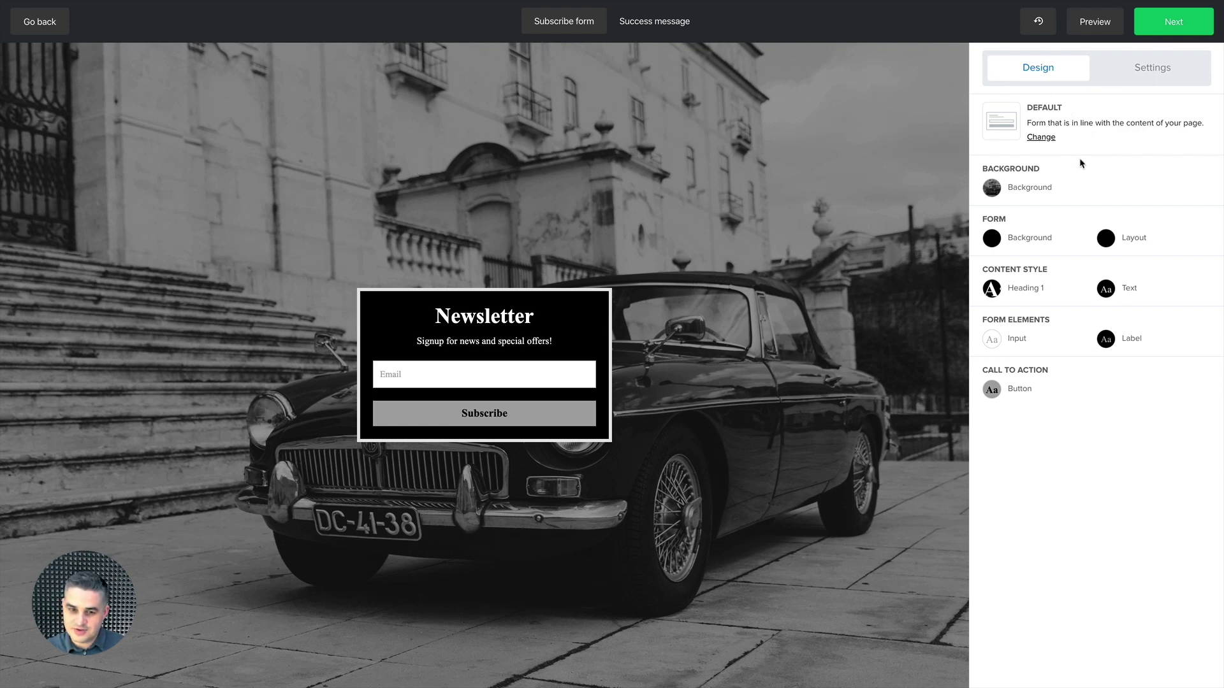
Glance at the form's Settings tab, then return to the Design options.
click(1147, 78)
click(1050, 75)
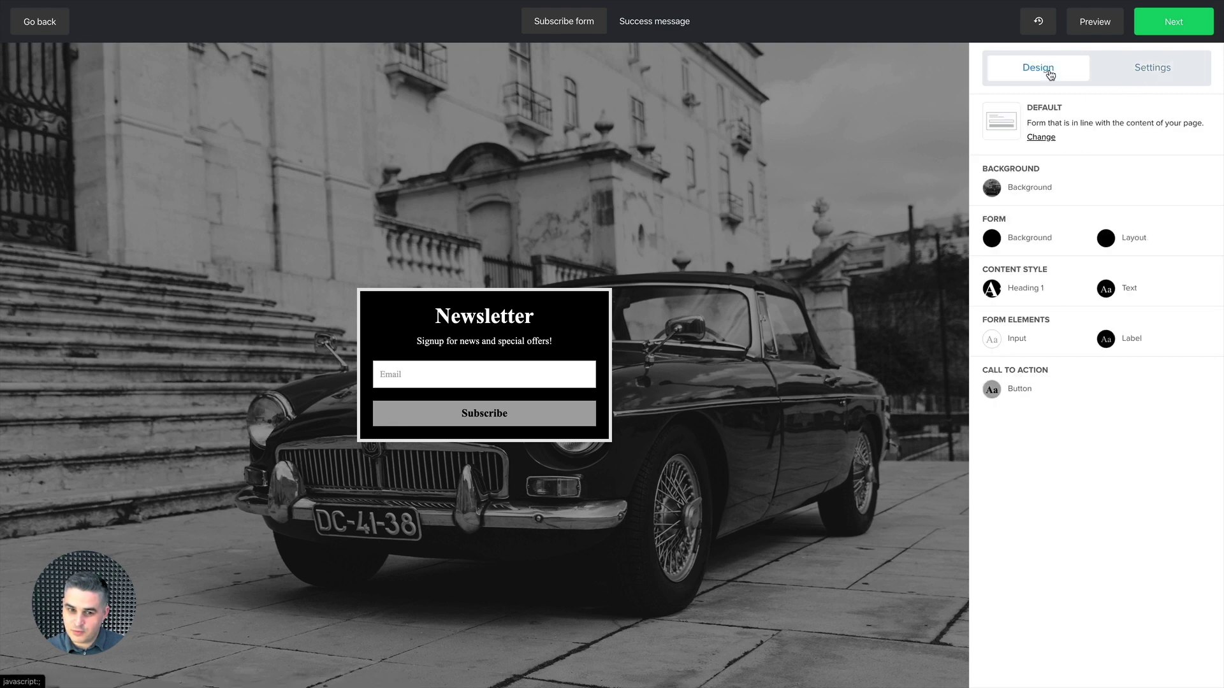
Add a Name field below Email and browse its list of subscriber fields.
click(571, 361)
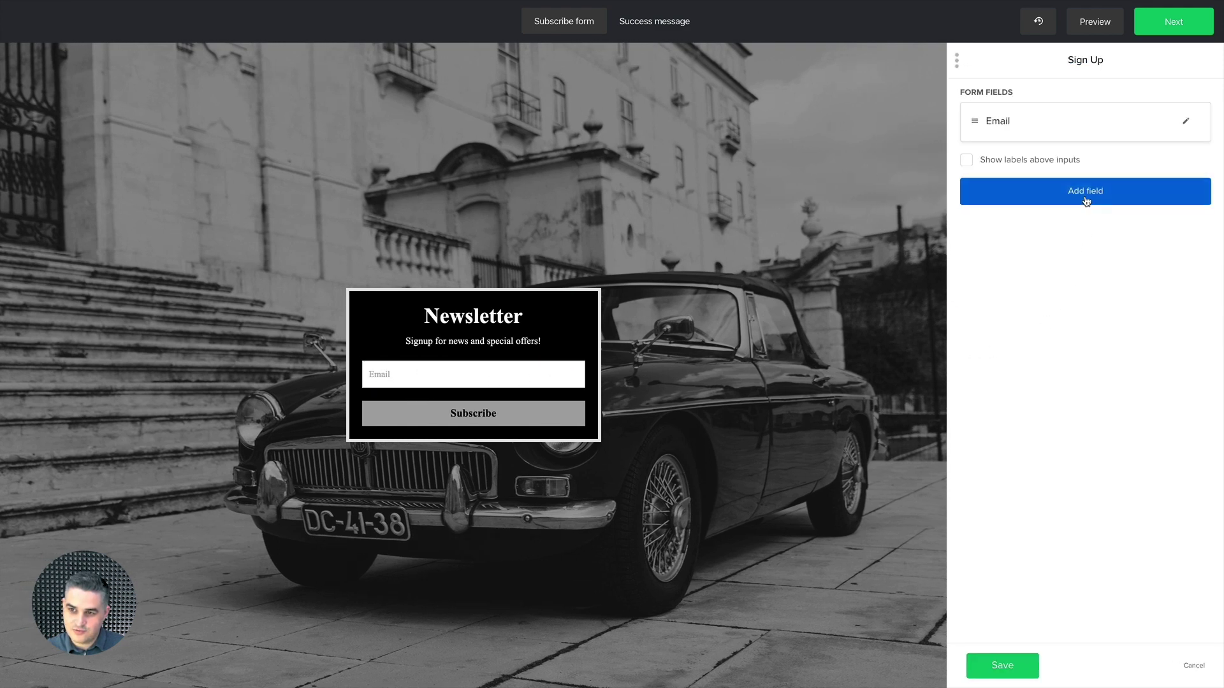
click(1085, 196)
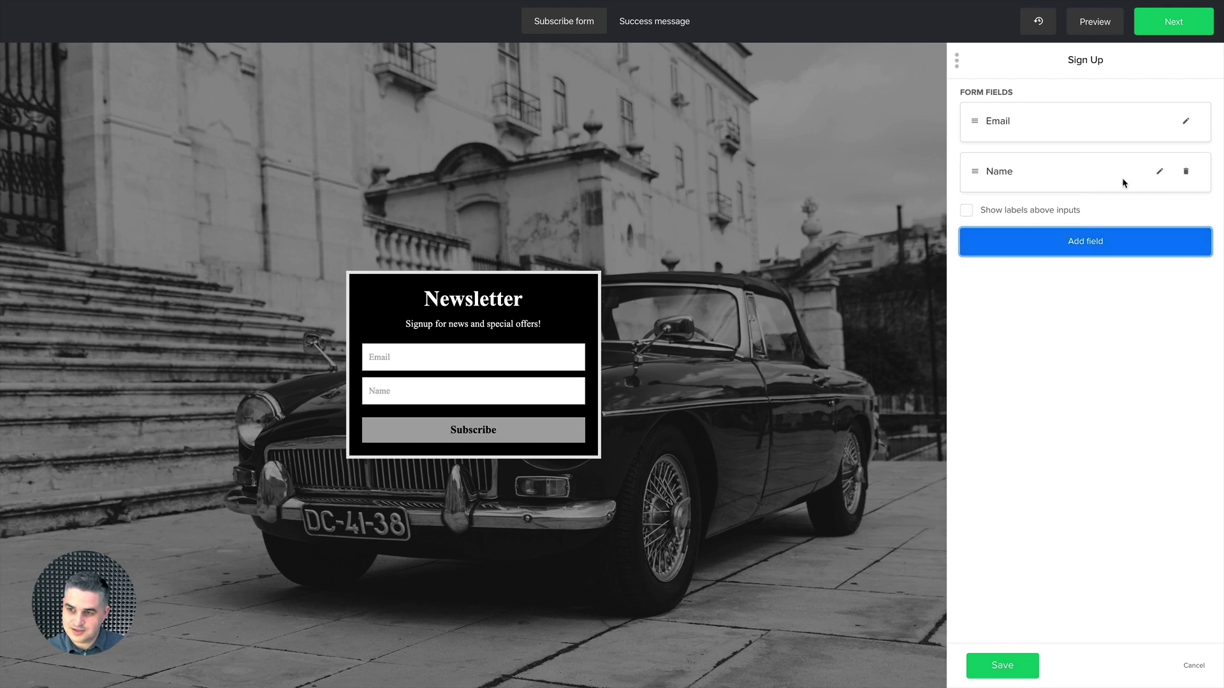
click(1159, 170)
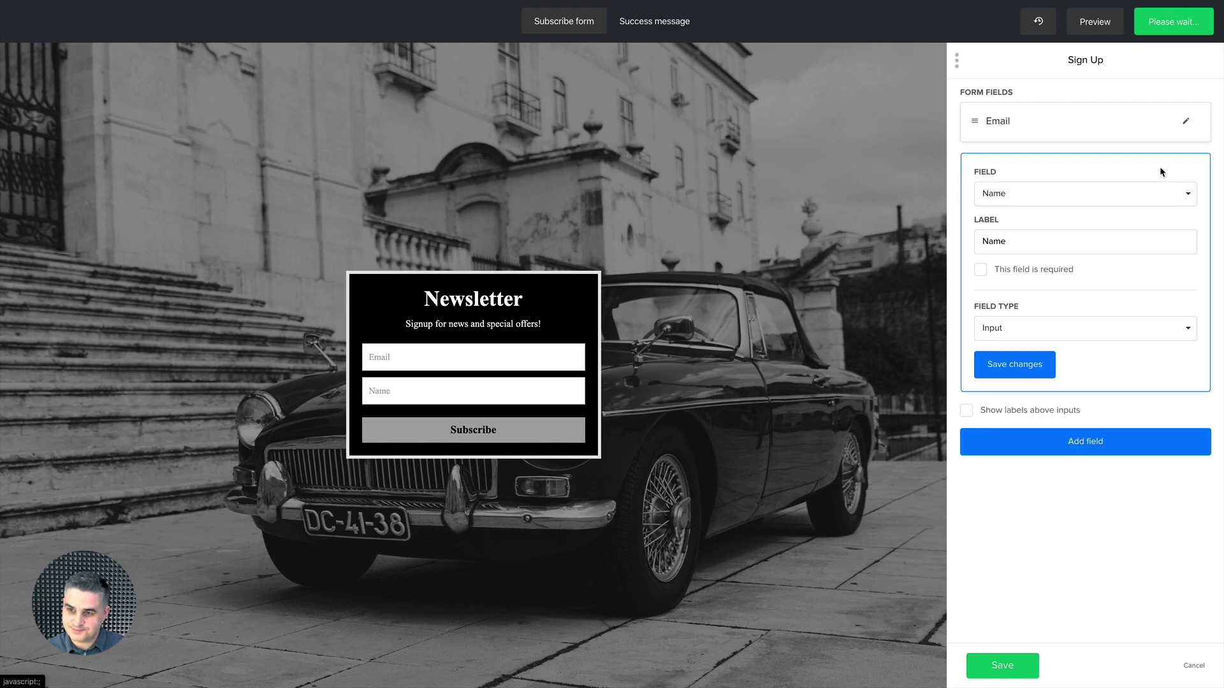
click(1066, 197)
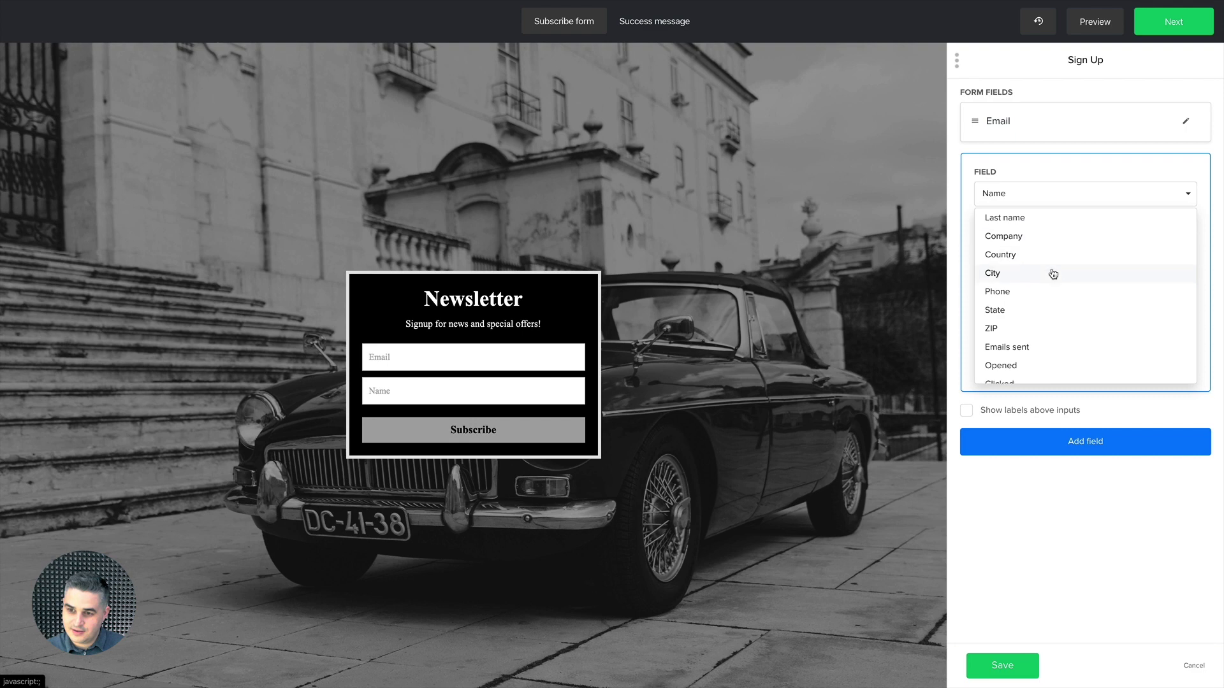
scroll(1045, 273, down, 1)
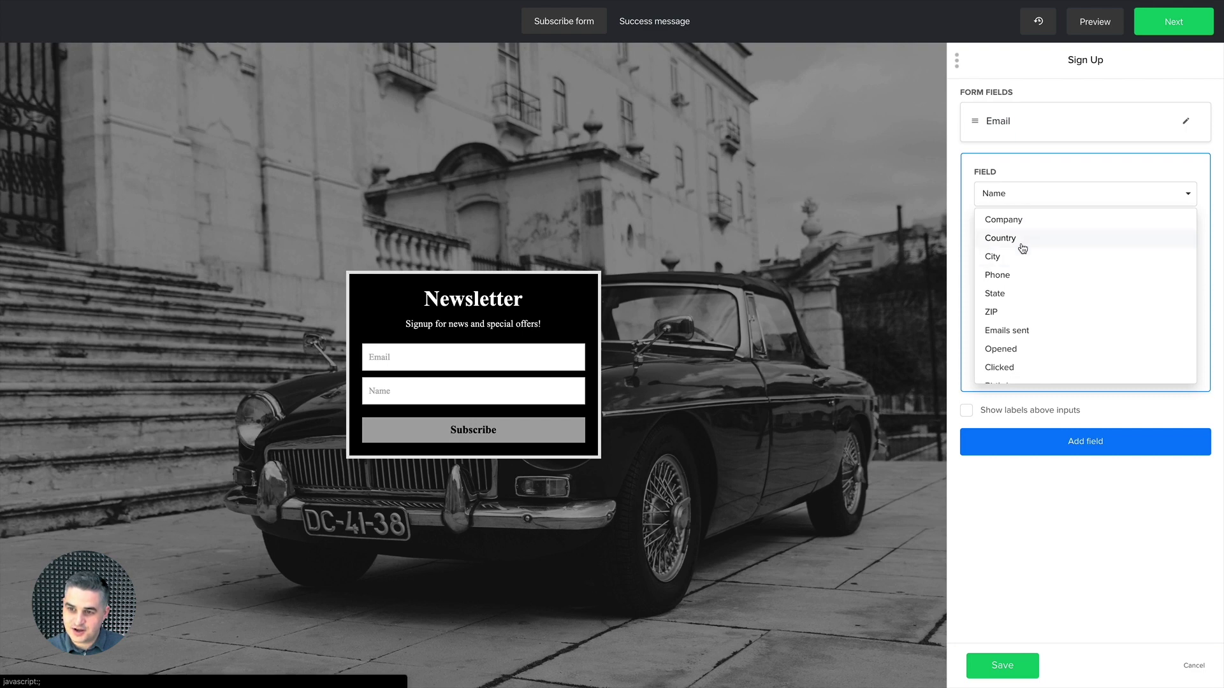
scroll(1017, 242, up, 1)
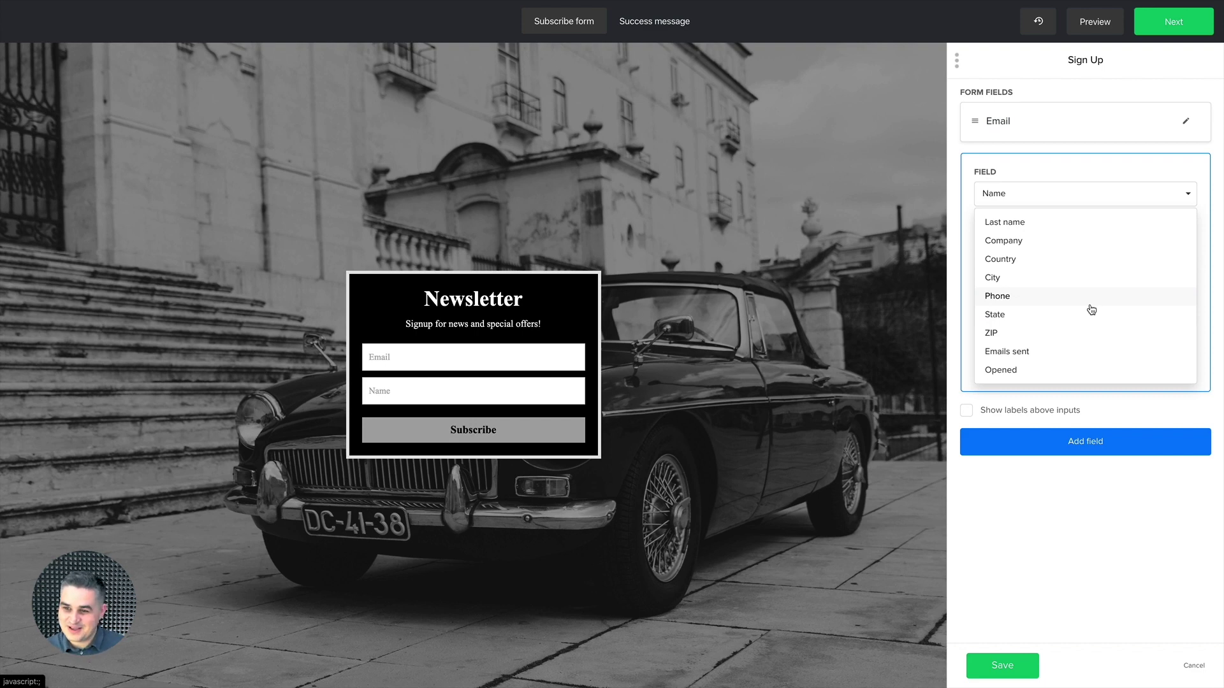
scroll(1090, 309, down, 8)
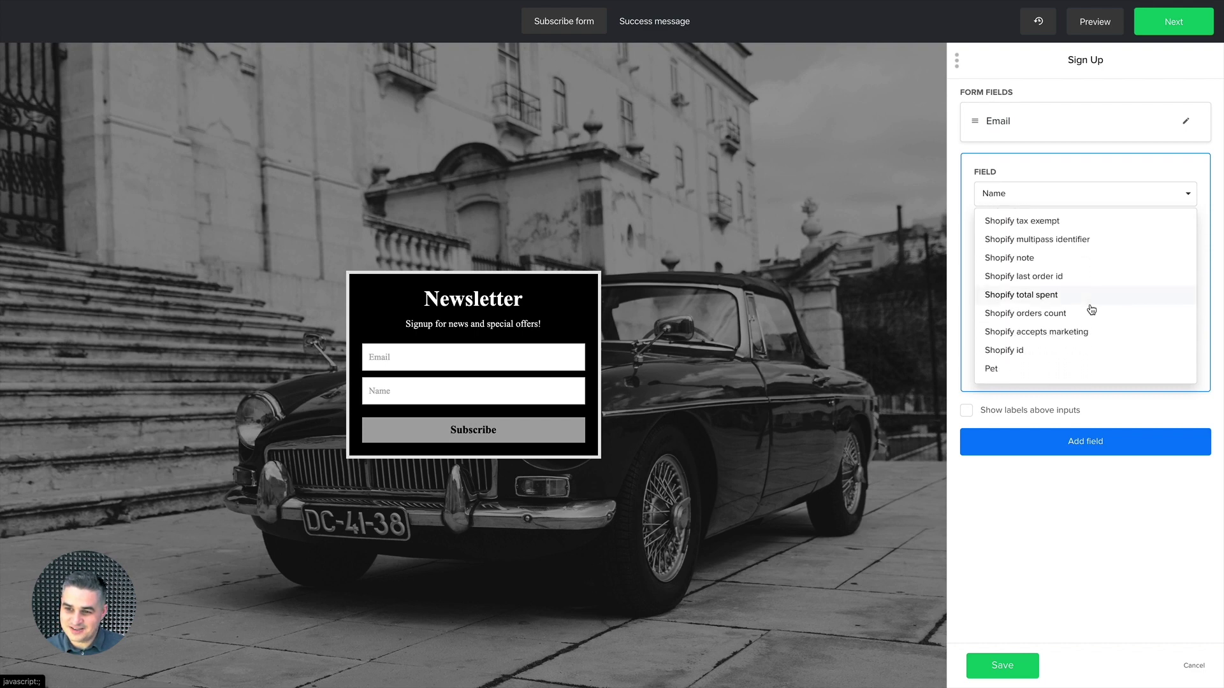
scroll(1090, 310, up, 8)
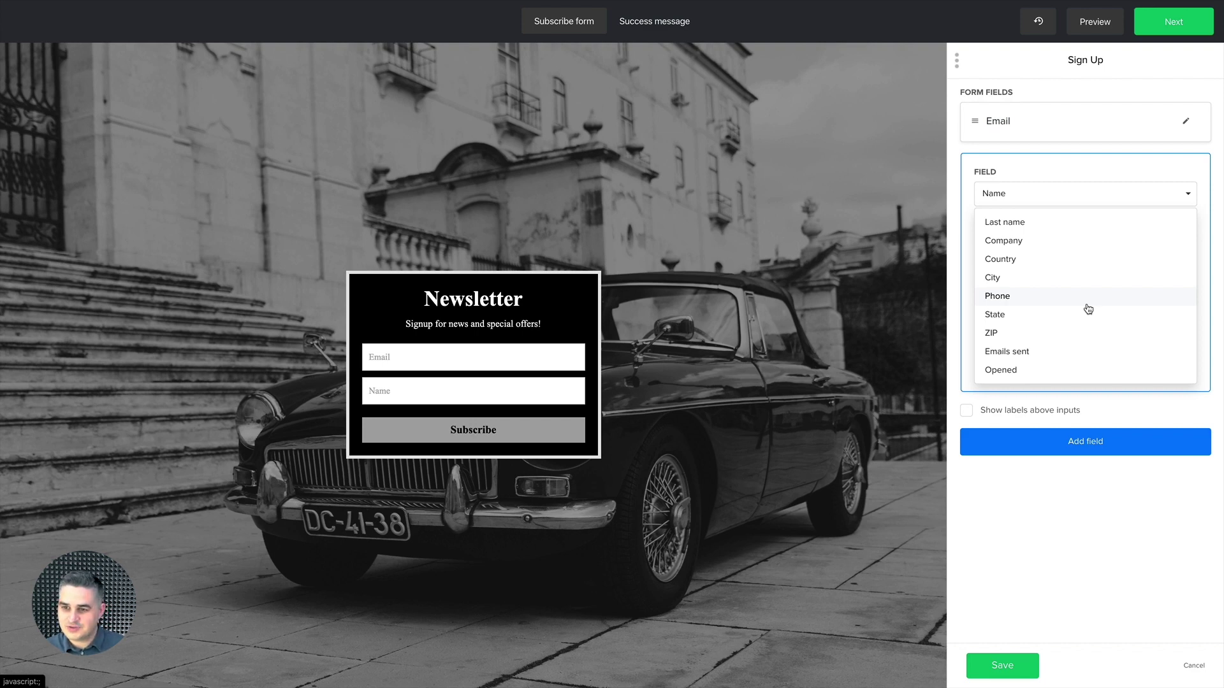
Make the field Last name as a Textarea, stretching its preview box taller and back.
click(1031, 222)
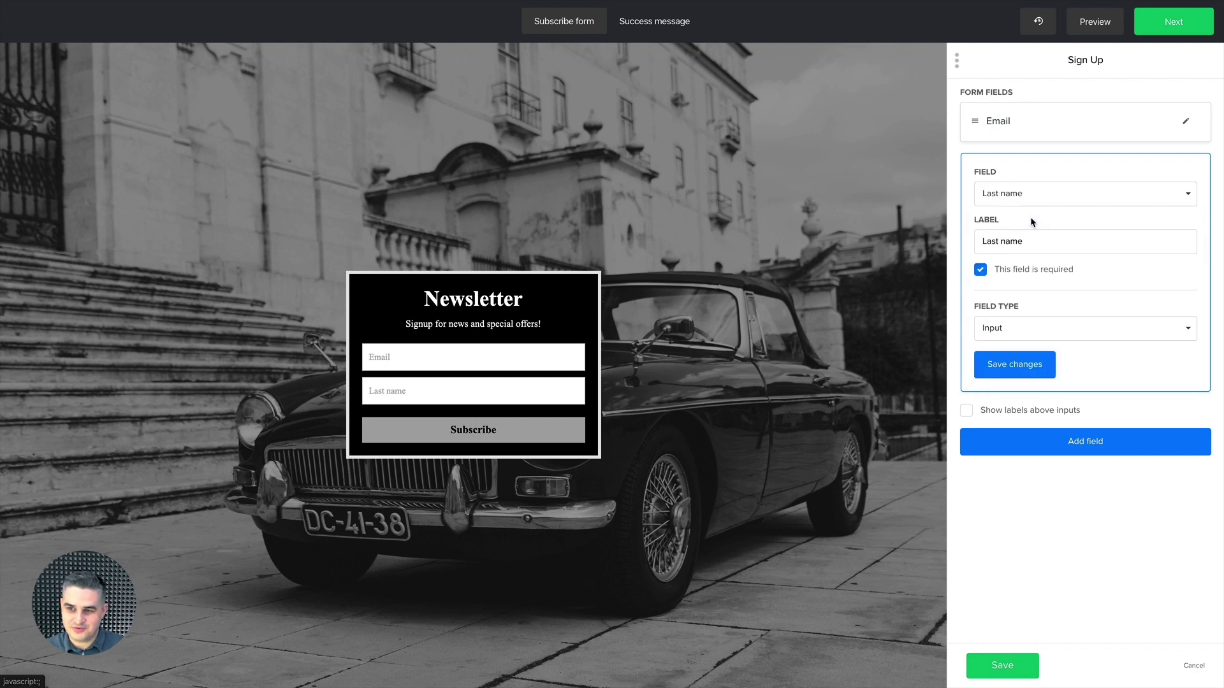
click(1011, 326)
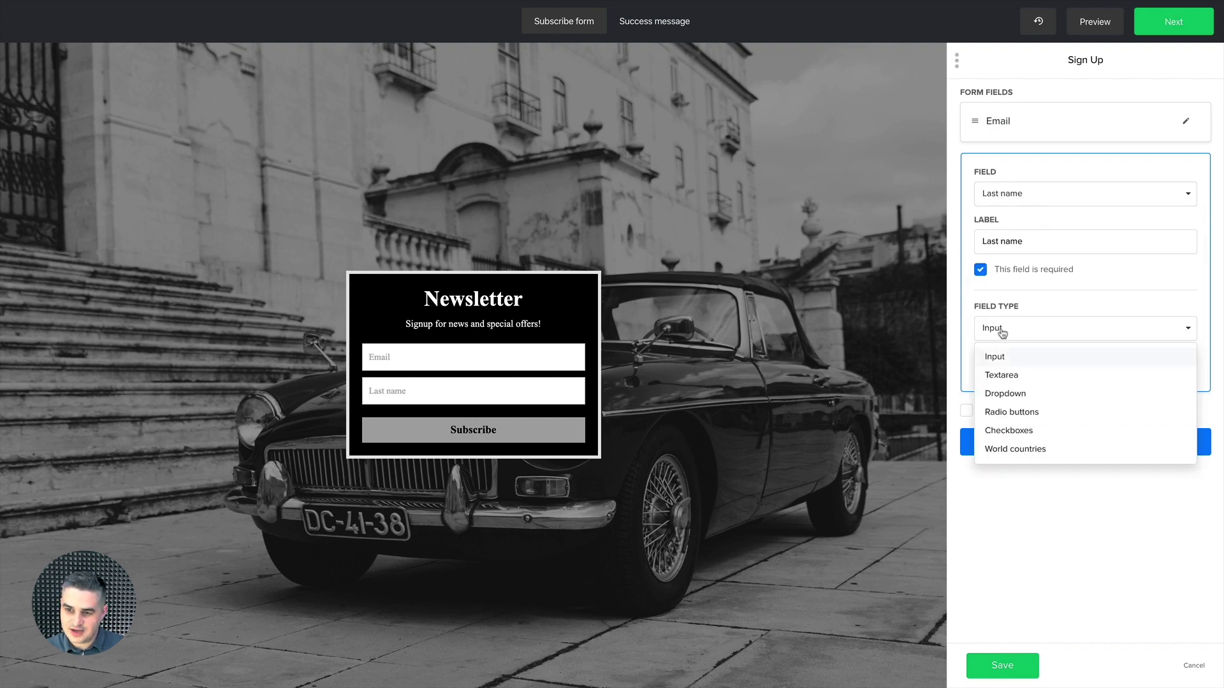
click(1000, 378)
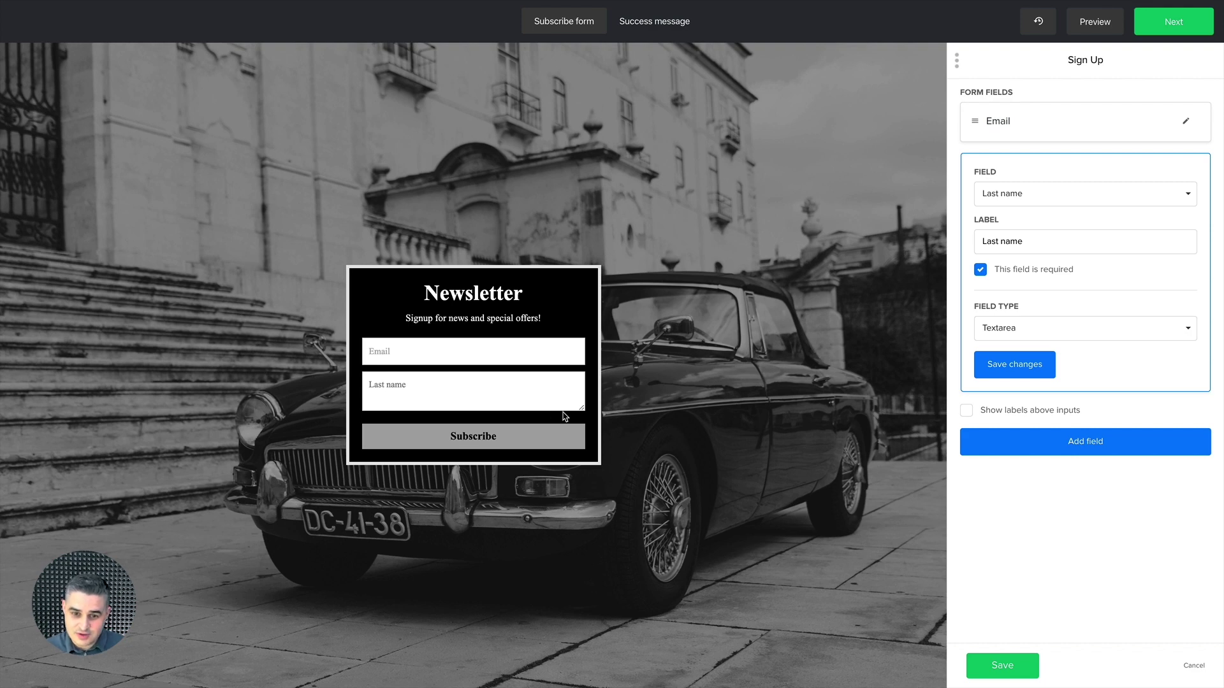
drag(584, 411, 584, 541)
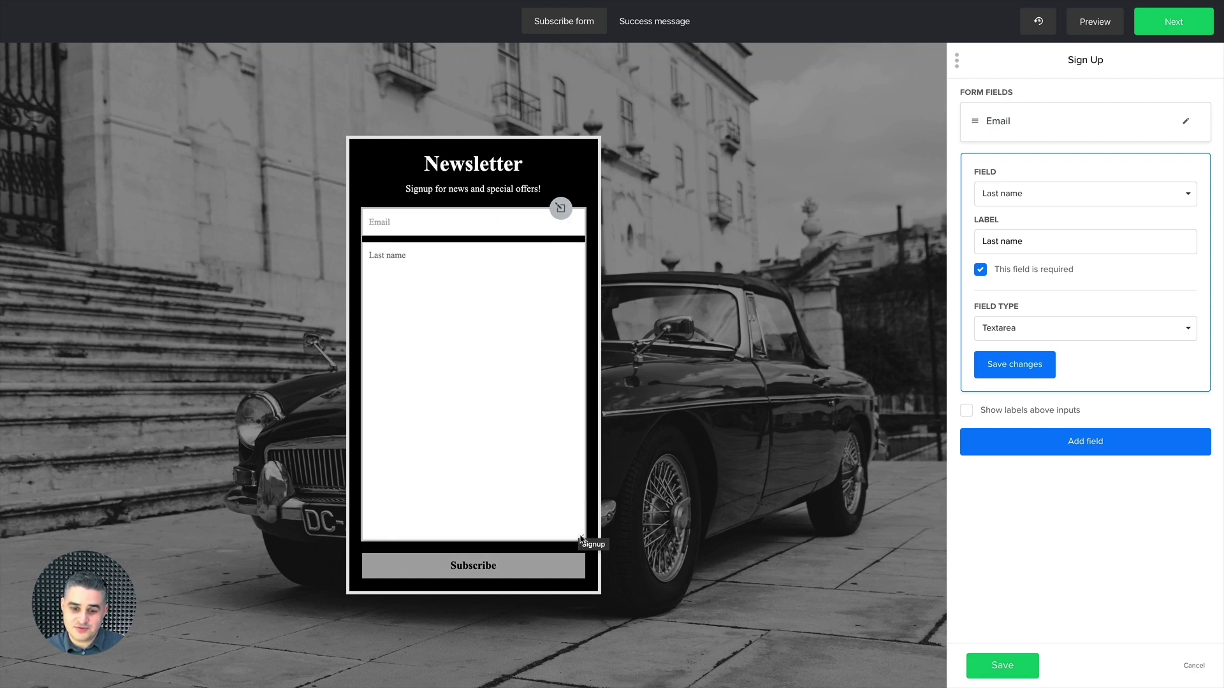
drag(581, 540, 594, 402)
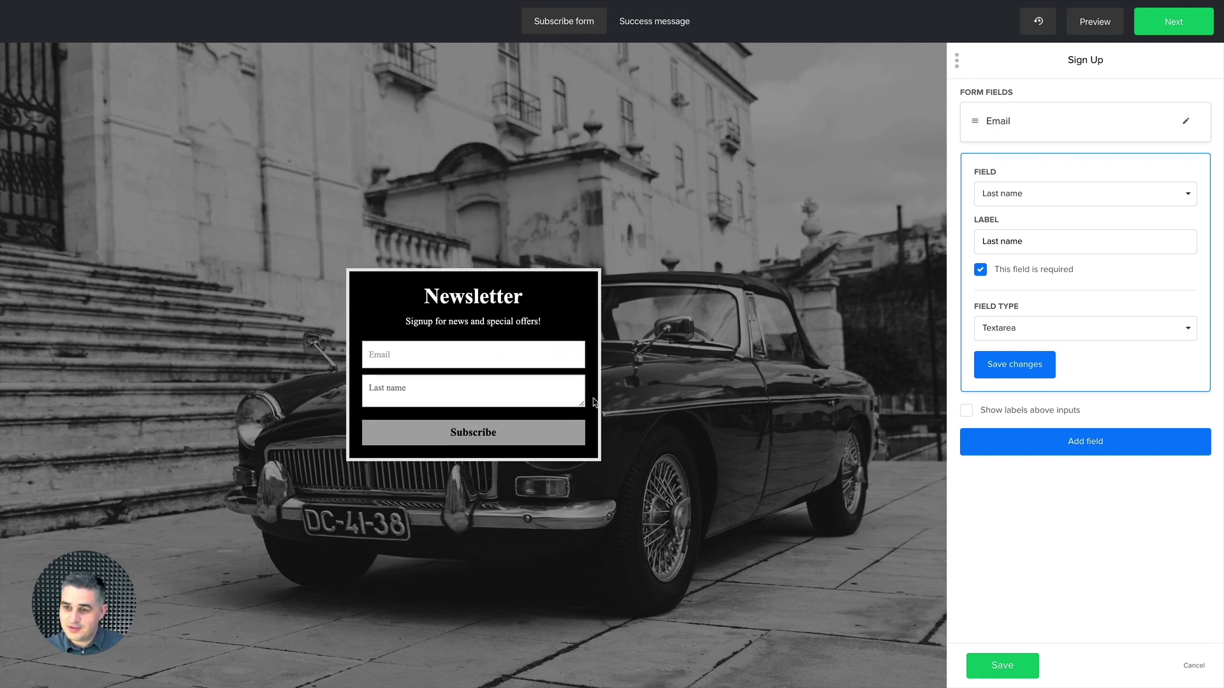
click(1006, 328)
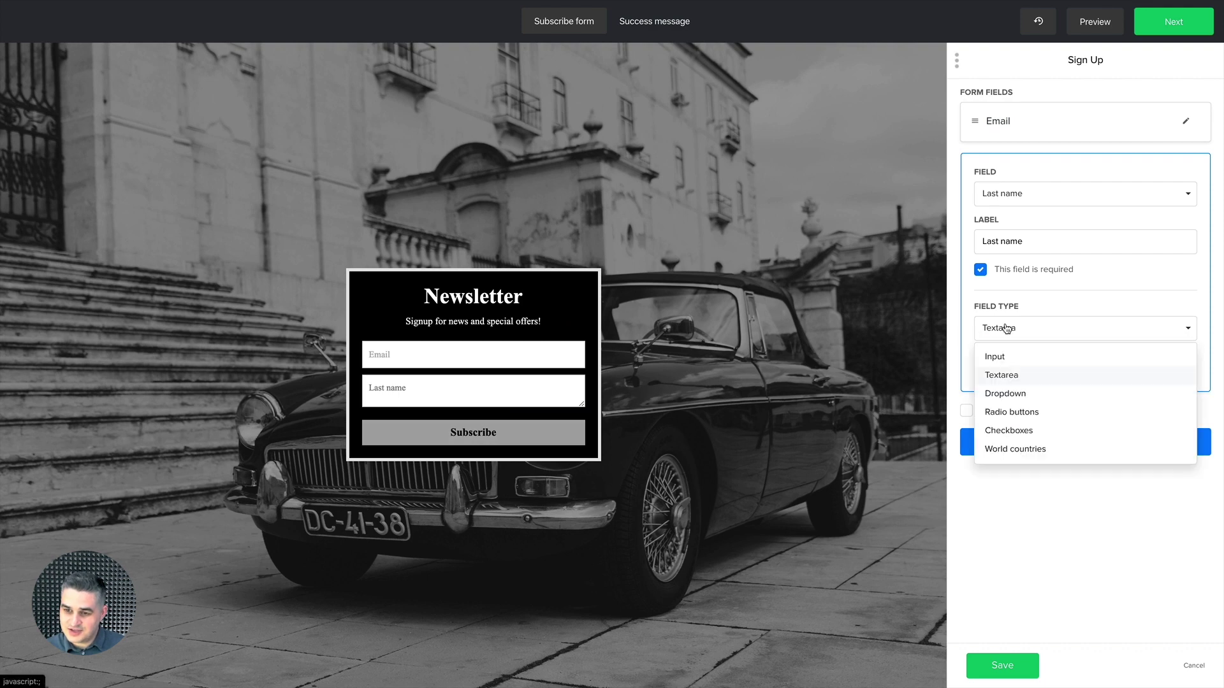
Change the field type to Dropdown and switch the field to the custom Pet field.
click(1006, 396)
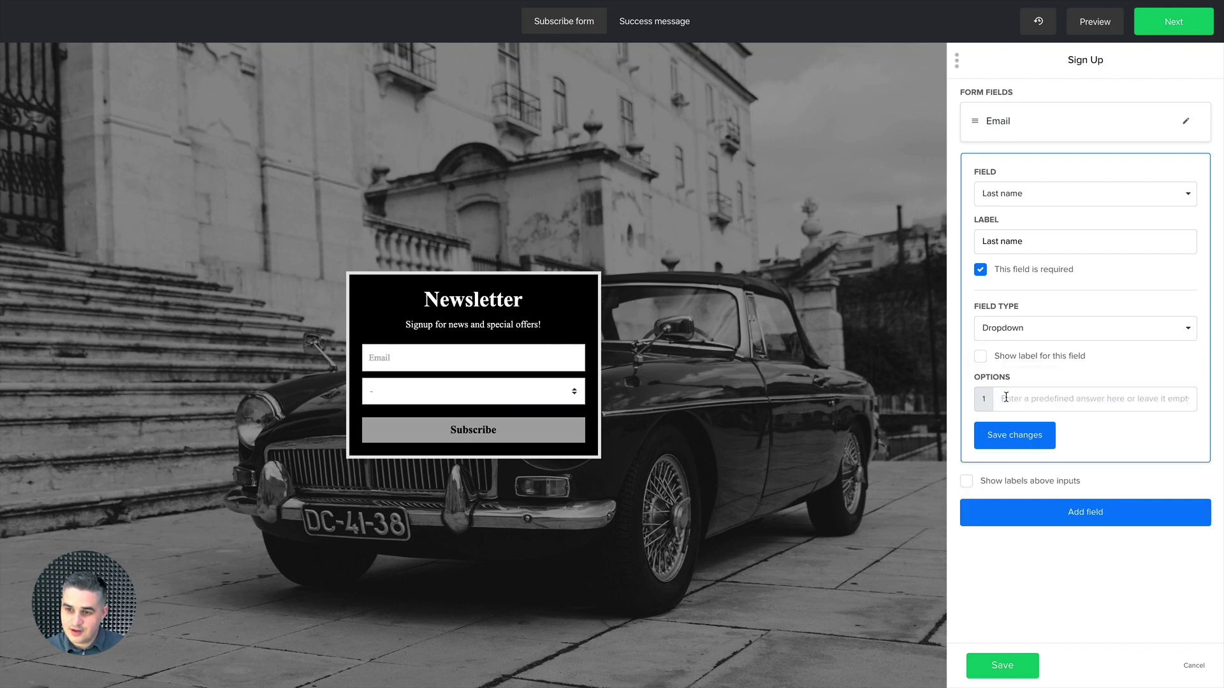
drag(1028, 241, 967, 243)
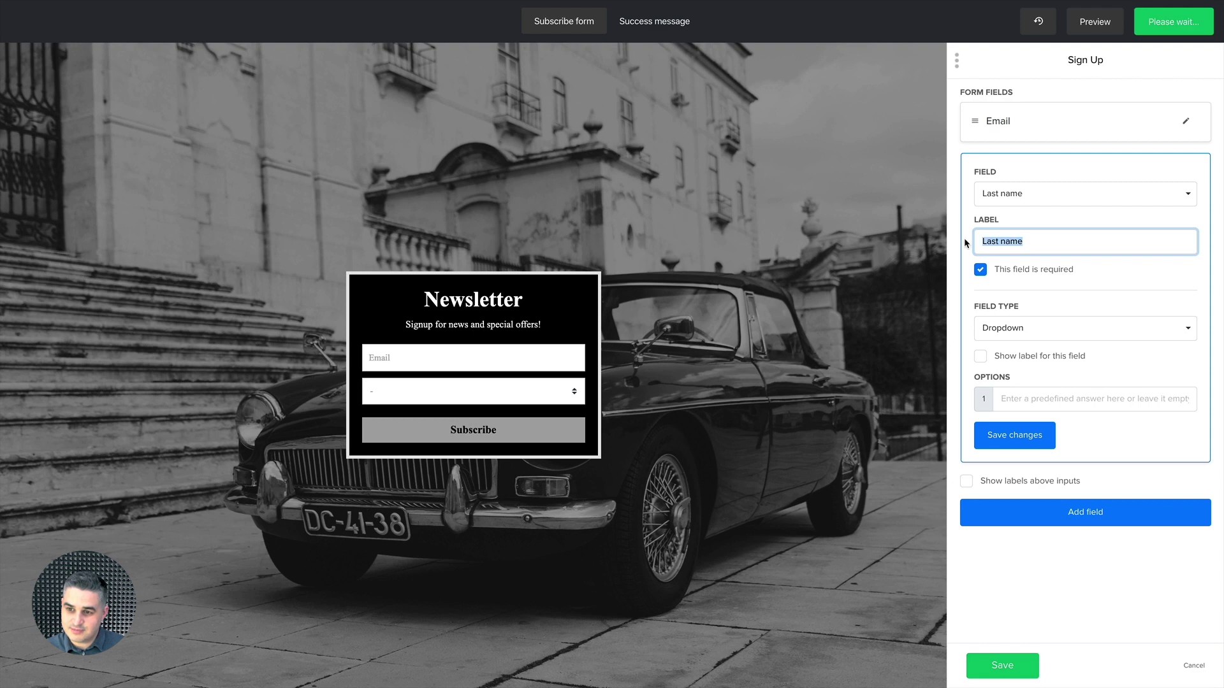
click(1035, 196)
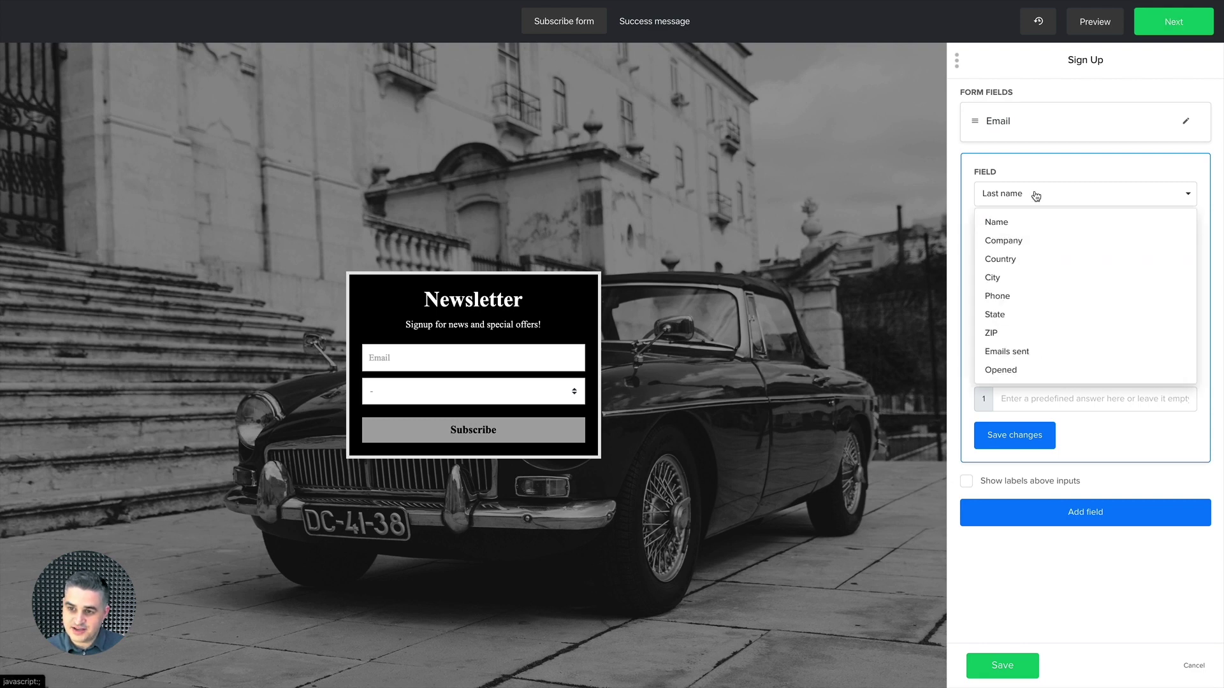
click(1038, 196)
click(1037, 196)
scroll(1042, 290, down, 5)
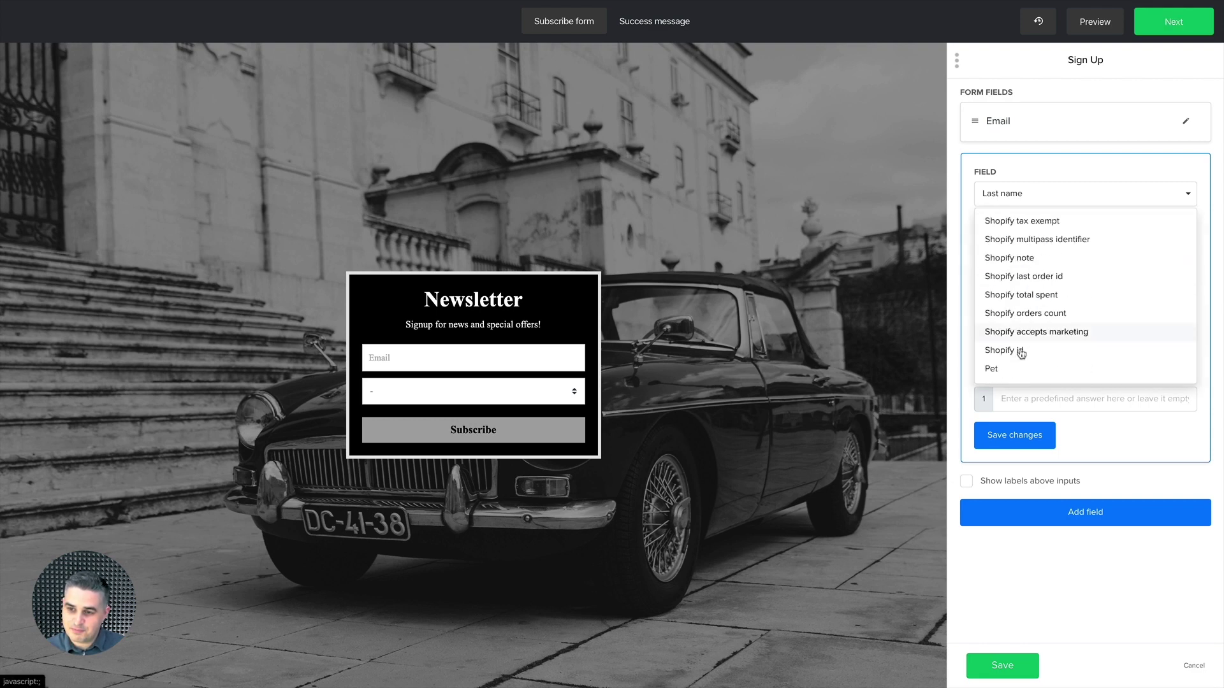
click(1020, 371)
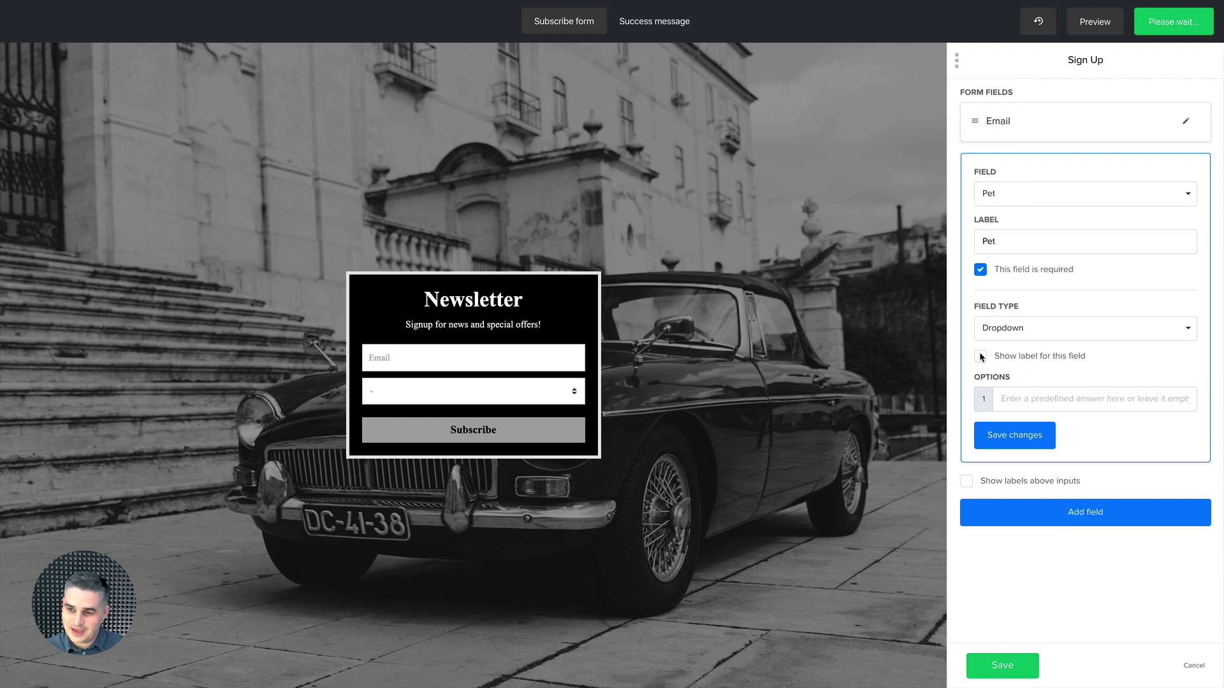
Enter dropdown options Dog, Cat and Bird, and show the Pet label on the form.
click(1021, 399)
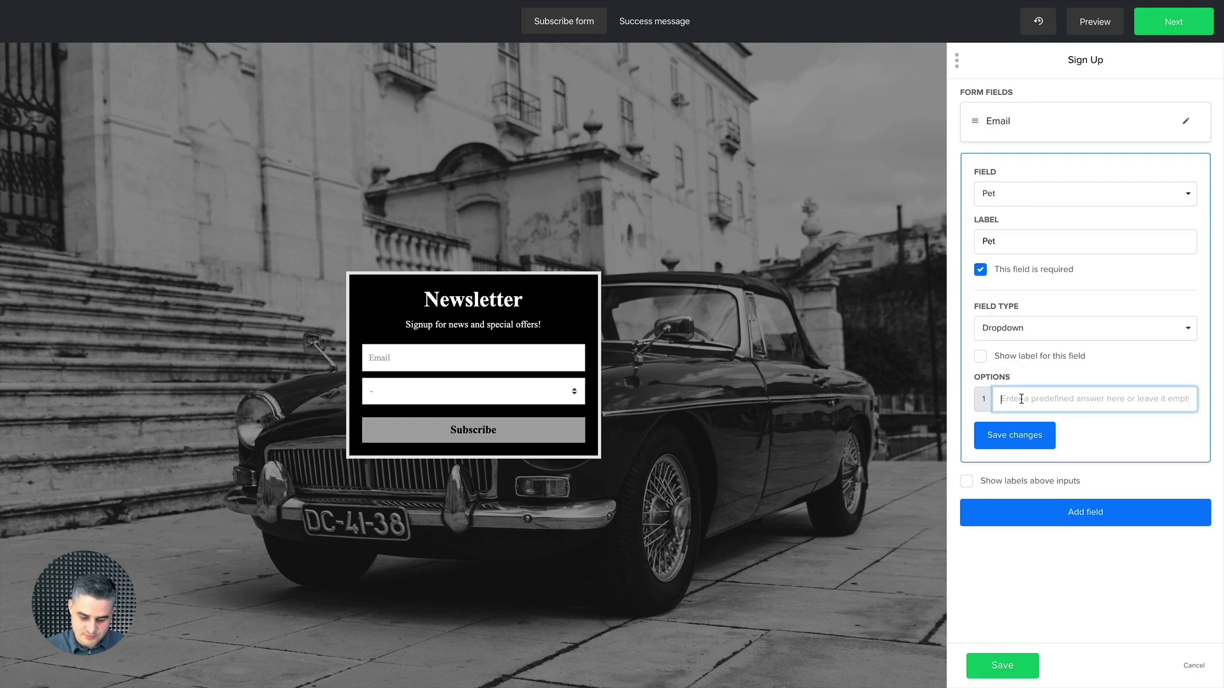
text(Dog)
click(1004, 434)
text(Cat)
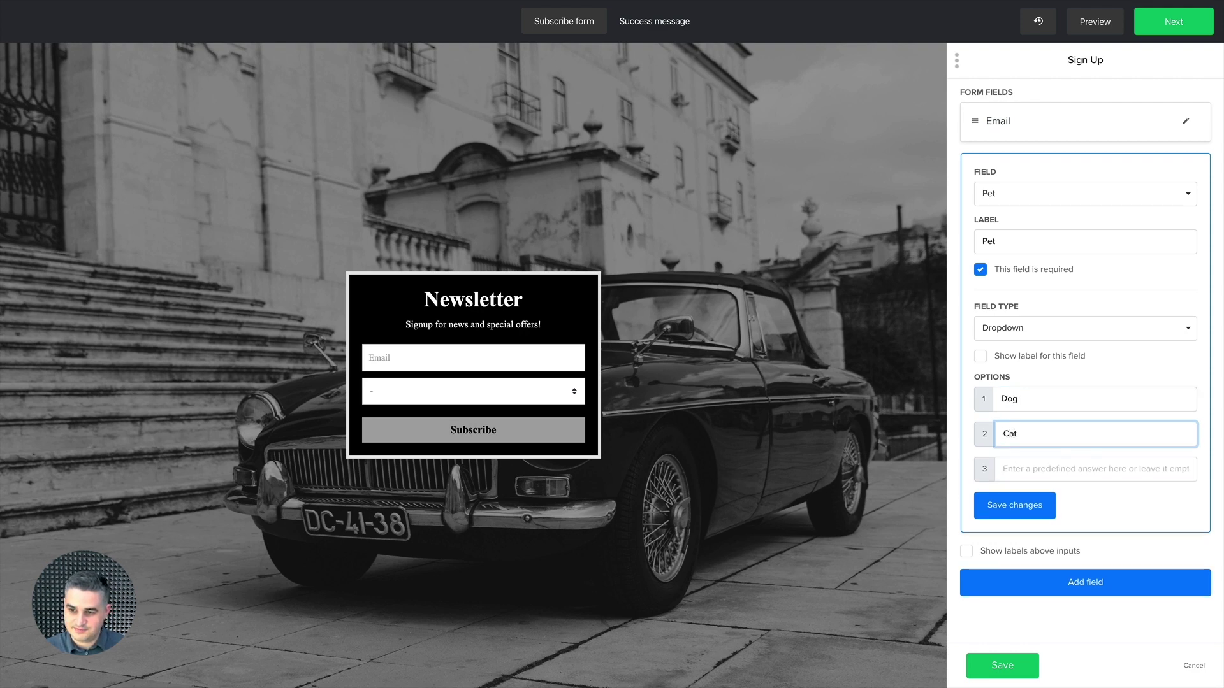
click(1019, 470)
text(Bird)
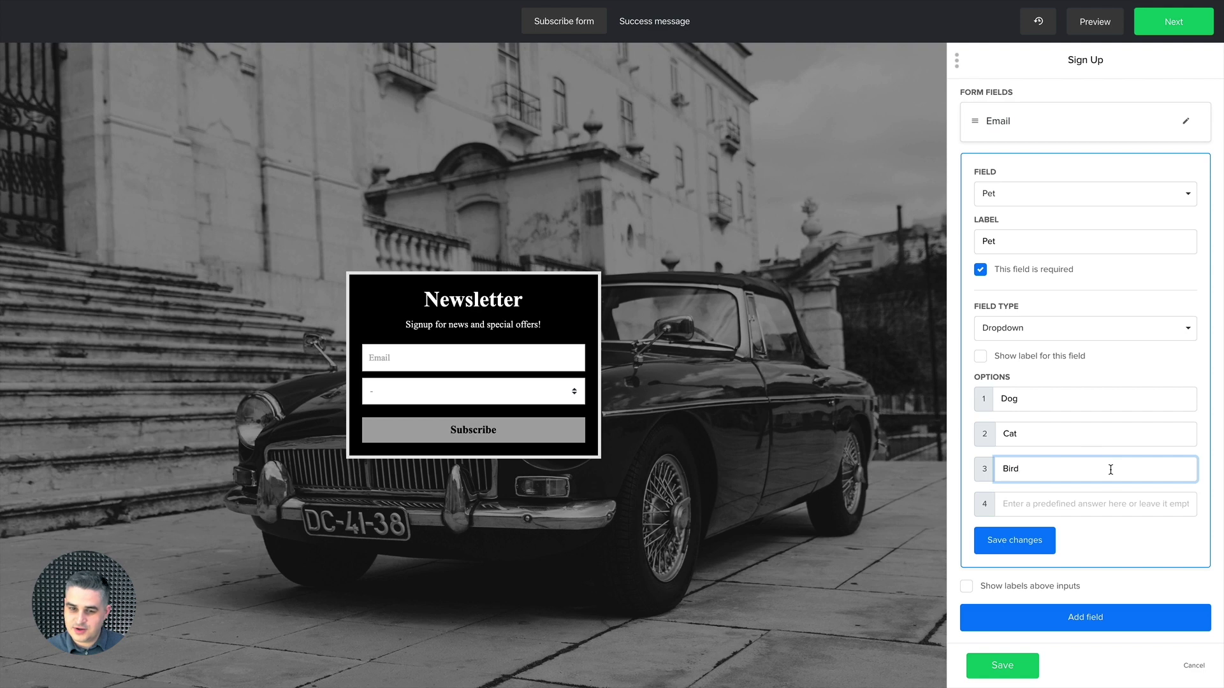
click(1075, 355)
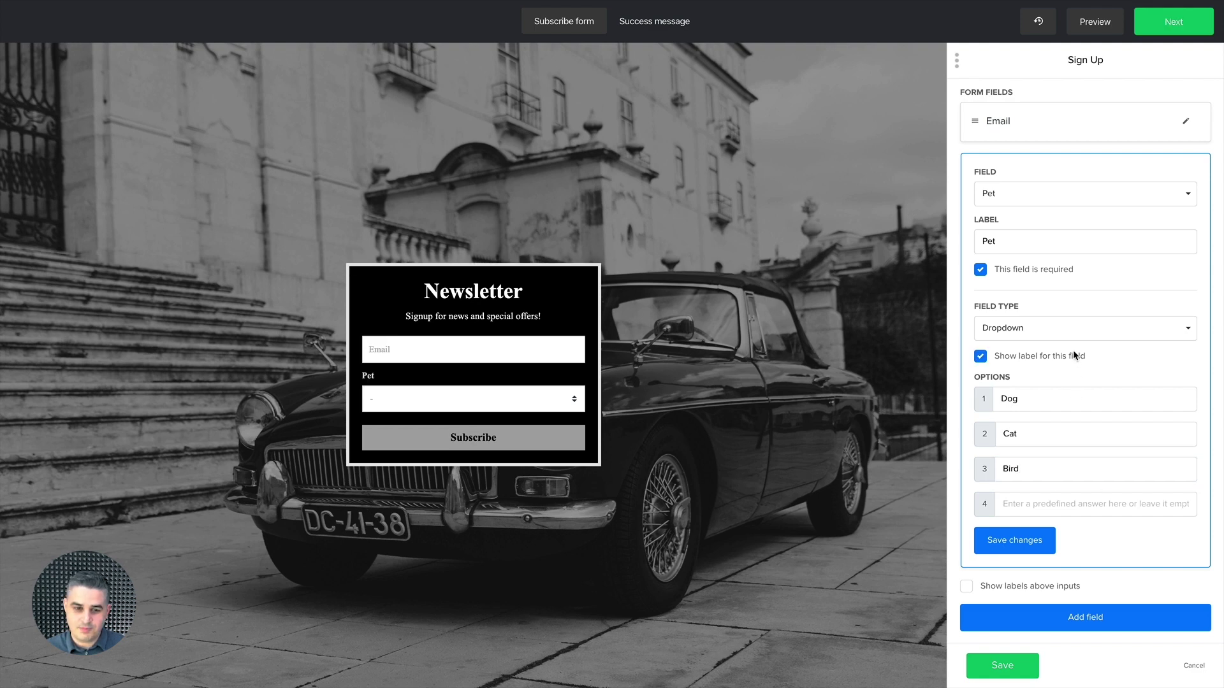
Replace the label with 'What kind of pet do you have?'.
double_click(992, 240)
text(Wh)
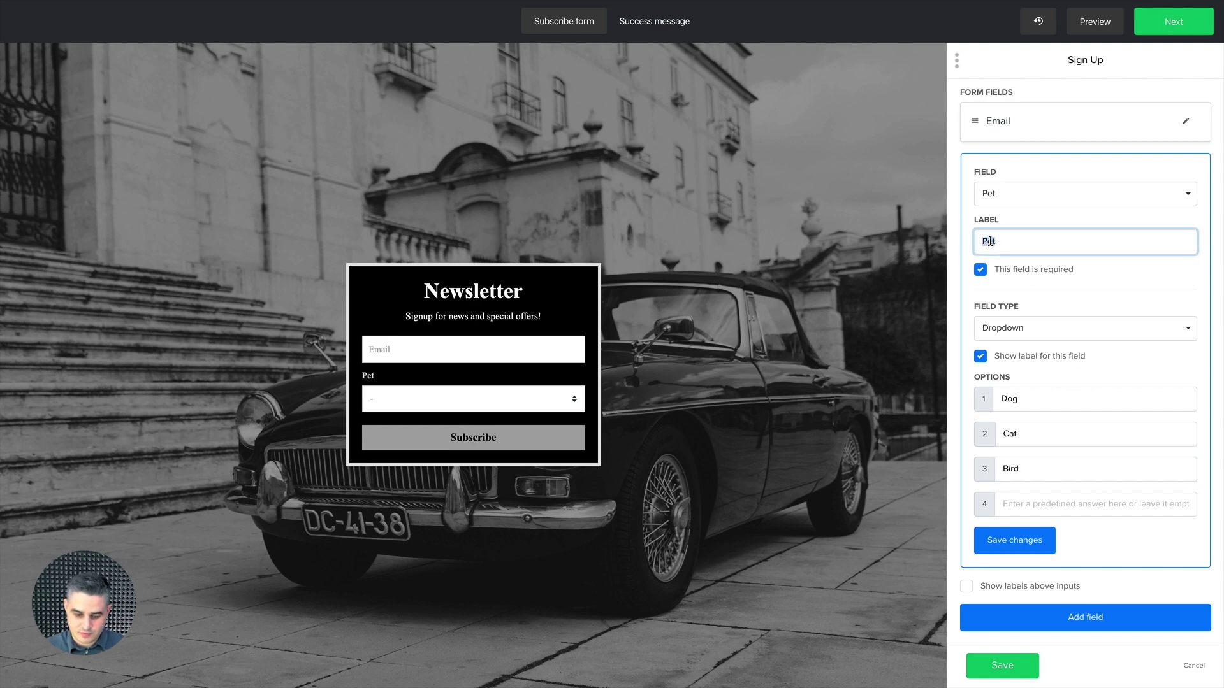
text(at kind o)
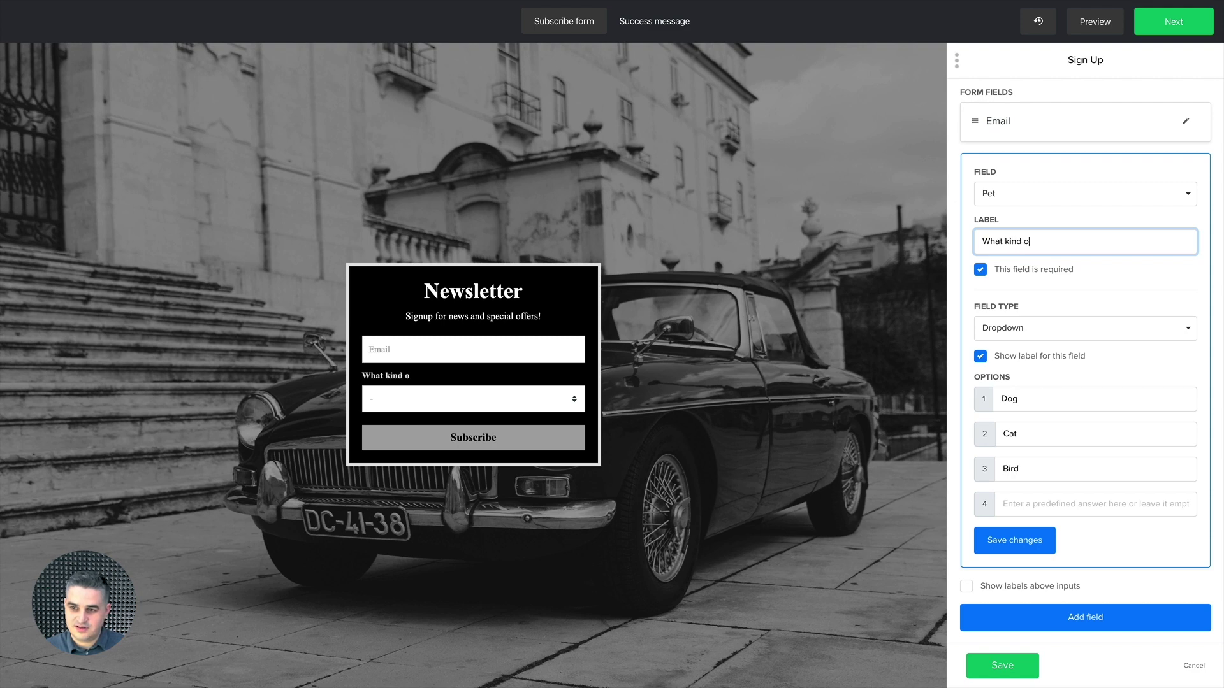
text(f pet do you have)
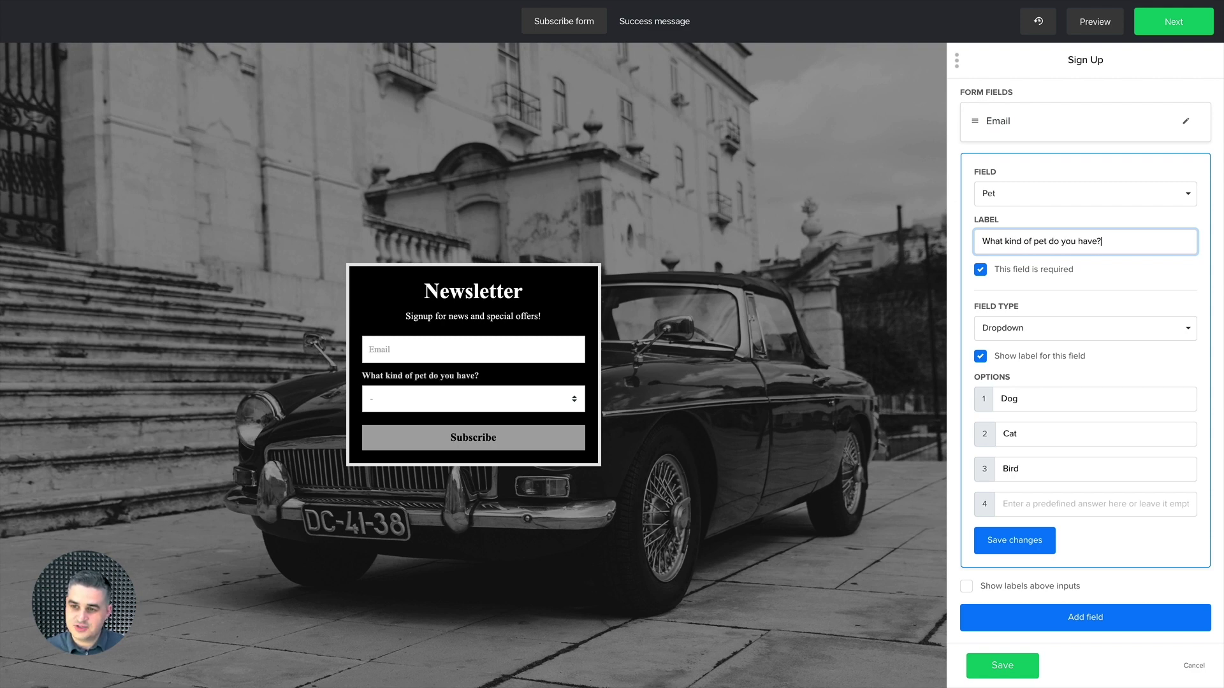
text(?)
click(1095, 278)
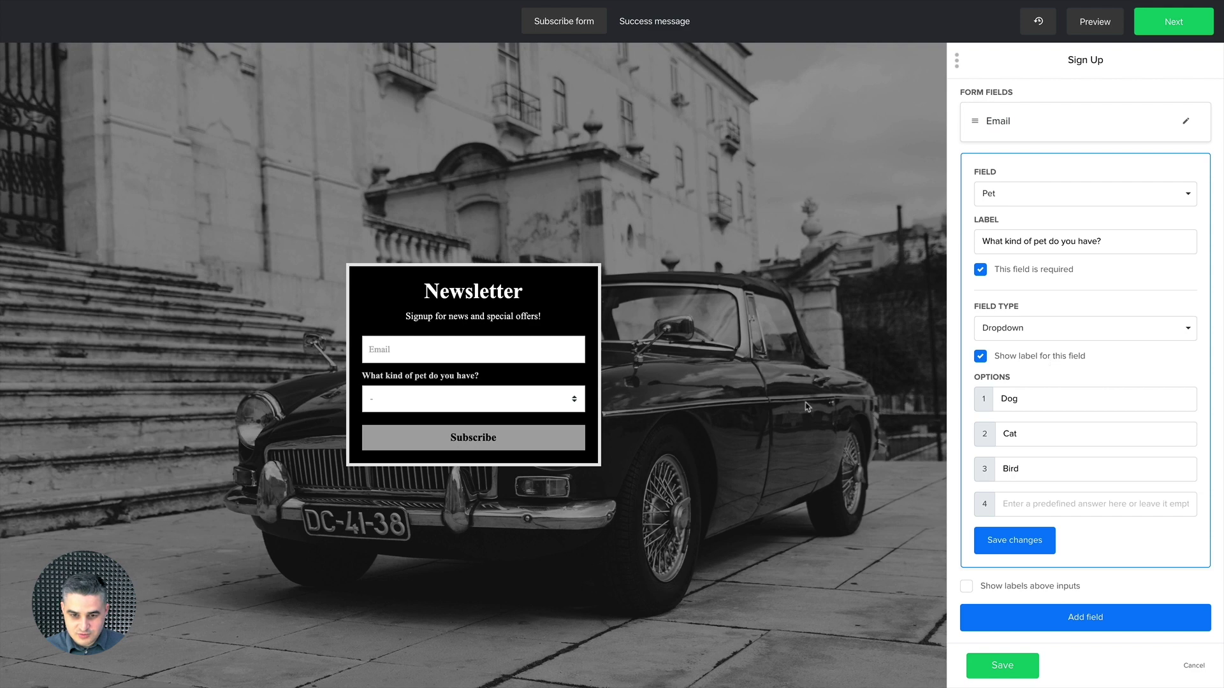
Check the pet choices in the preview dropdown and close it without choosing.
click(573, 400)
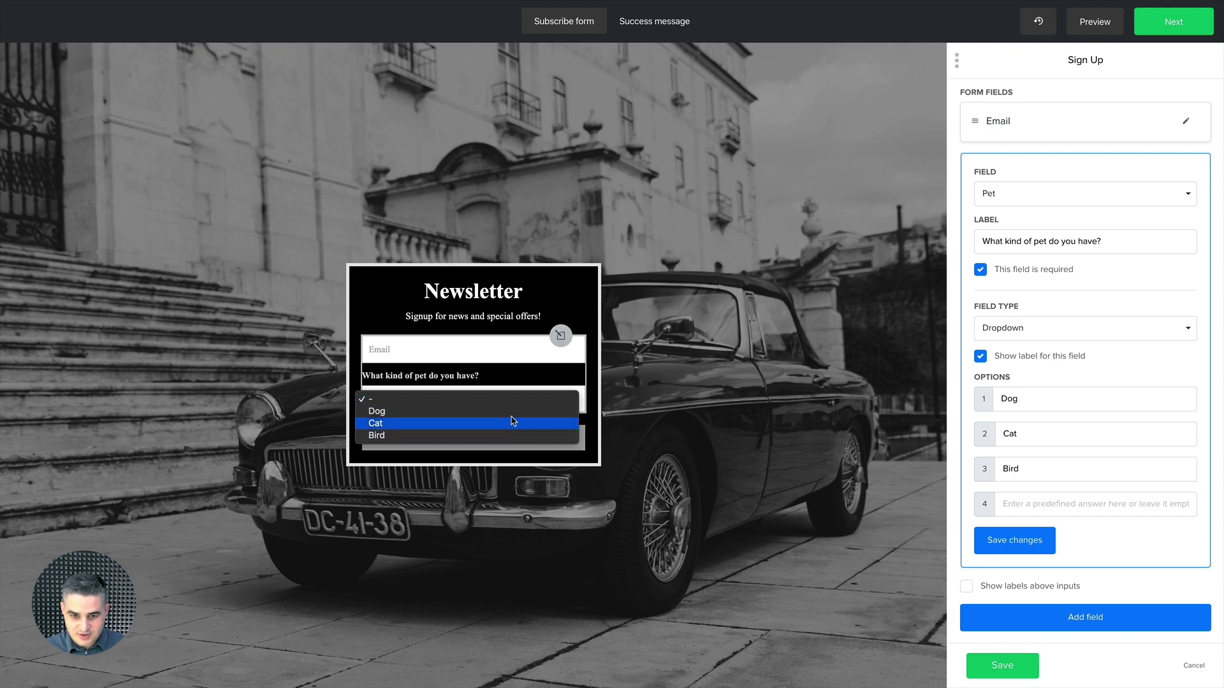
click(596, 388)
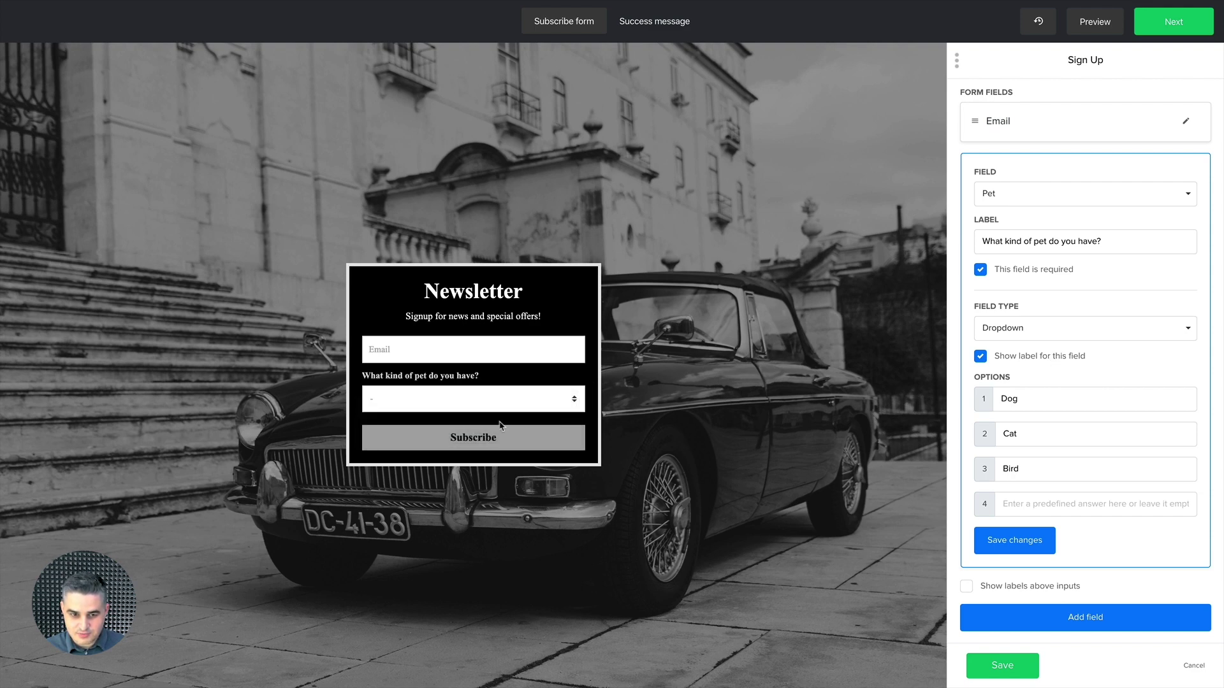
click(1033, 332)
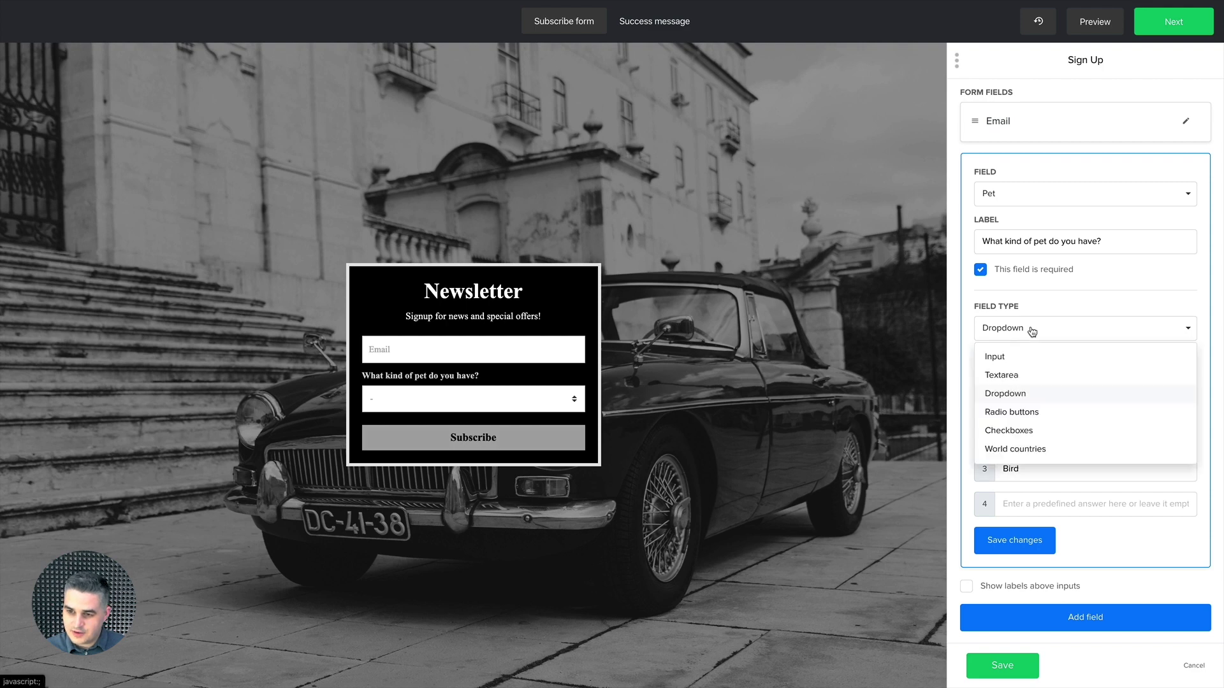
Switch the Pet field type to Radio buttons, then to Checkboxes.
click(1011, 412)
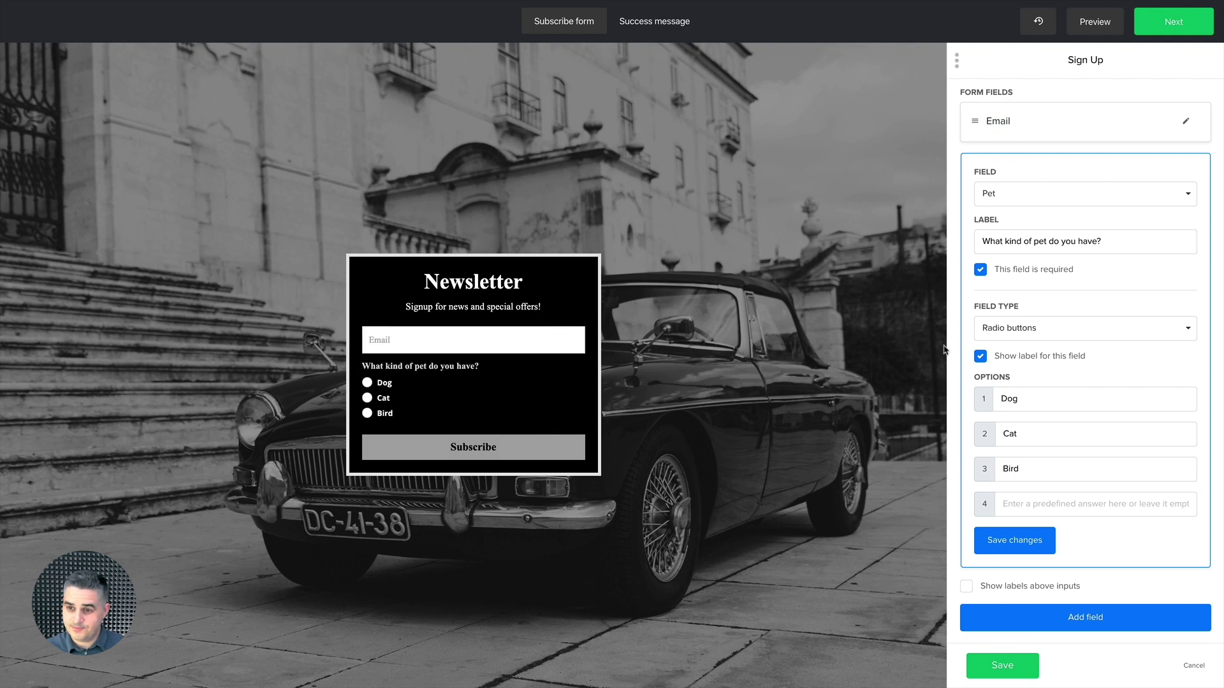
click(1075, 332)
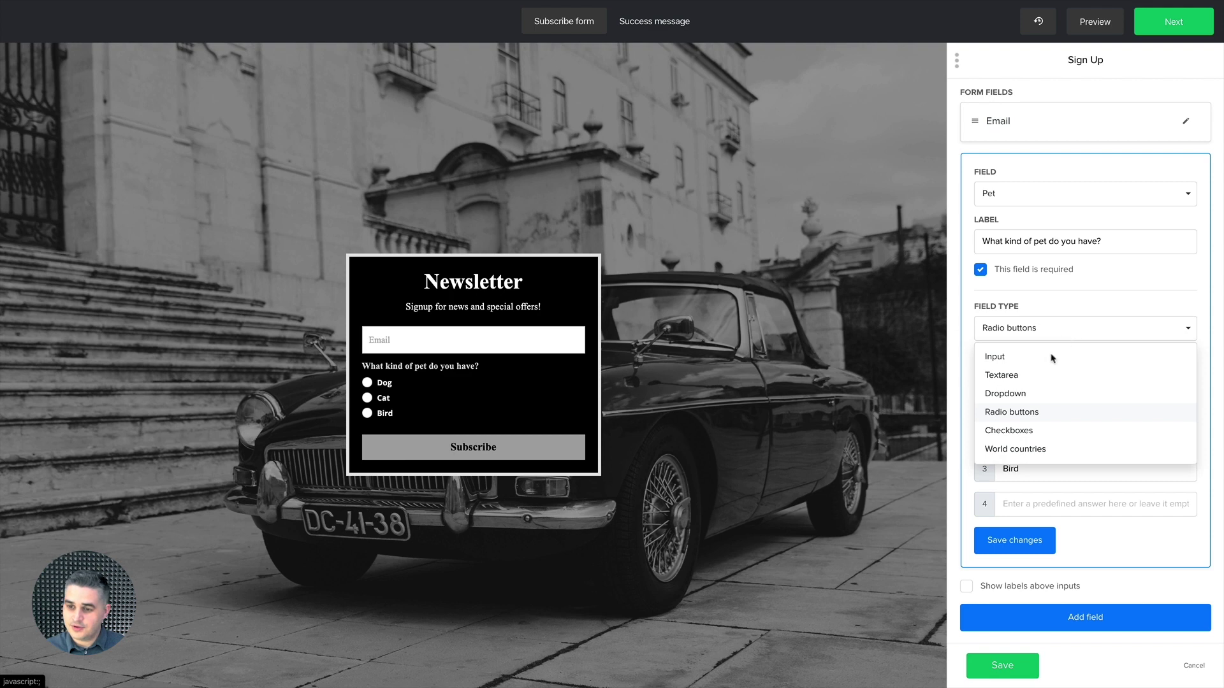
click(1009, 431)
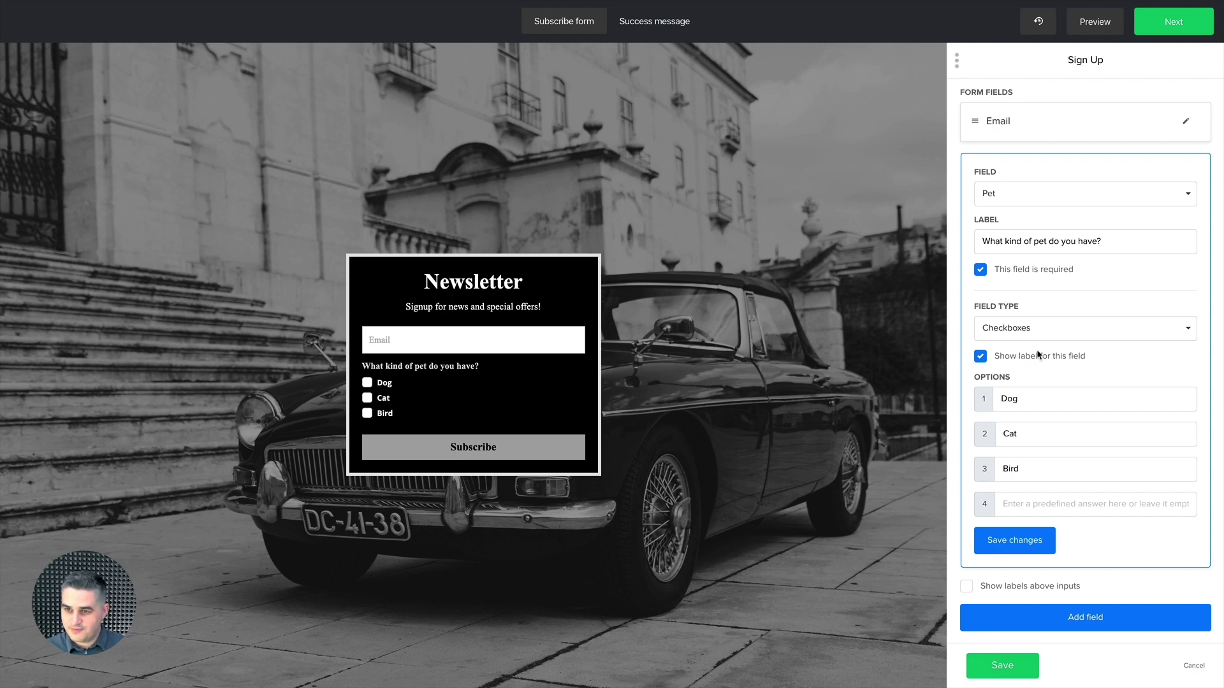
Change the field to Country with the World countries field type and save it.
click(1000, 205)
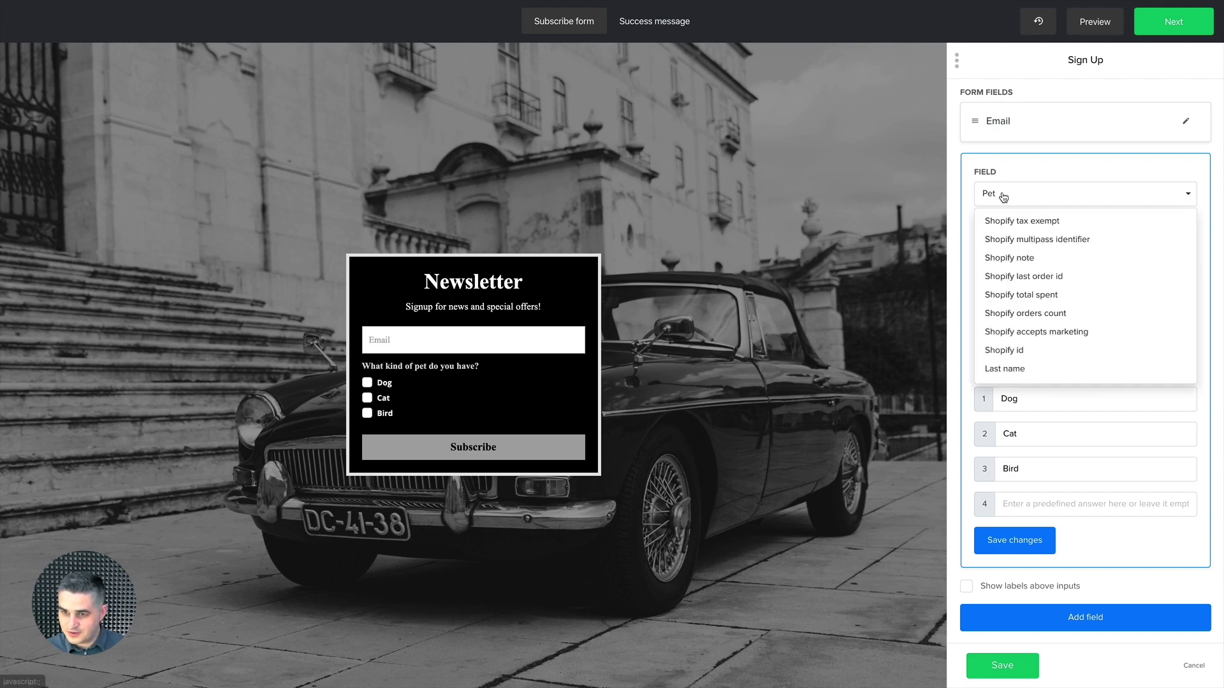
scroll(1026, 255, up, 5)
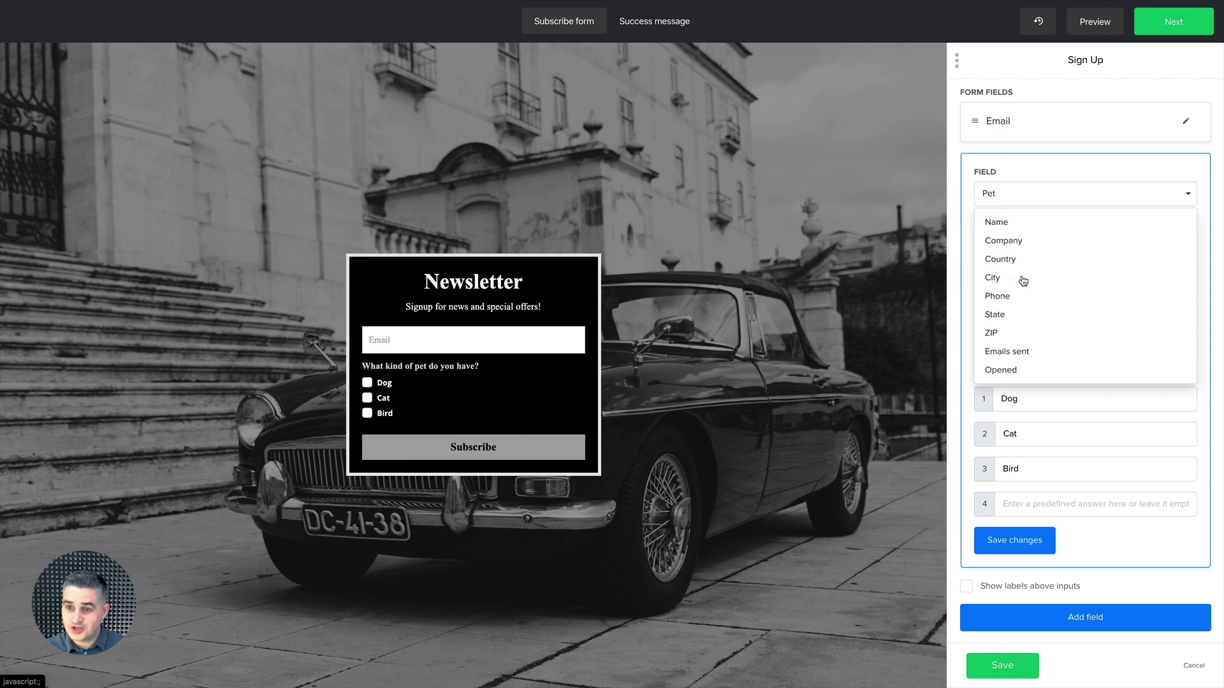
click(1006, 258)
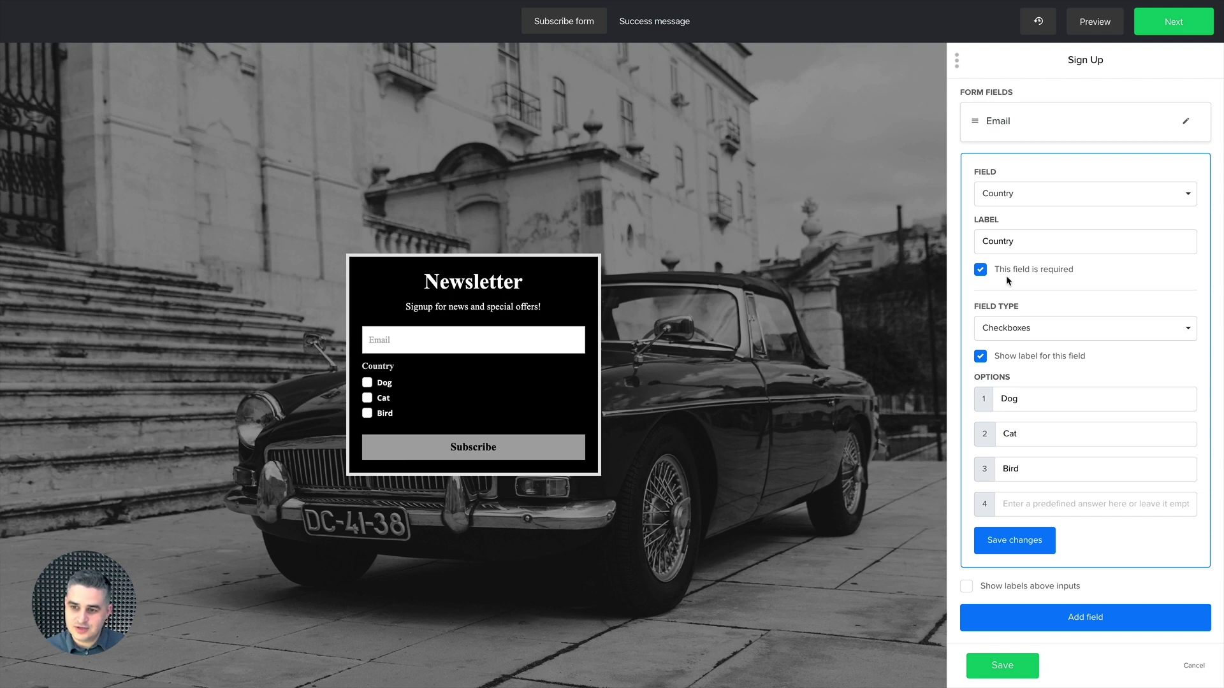
click(1020, 335)
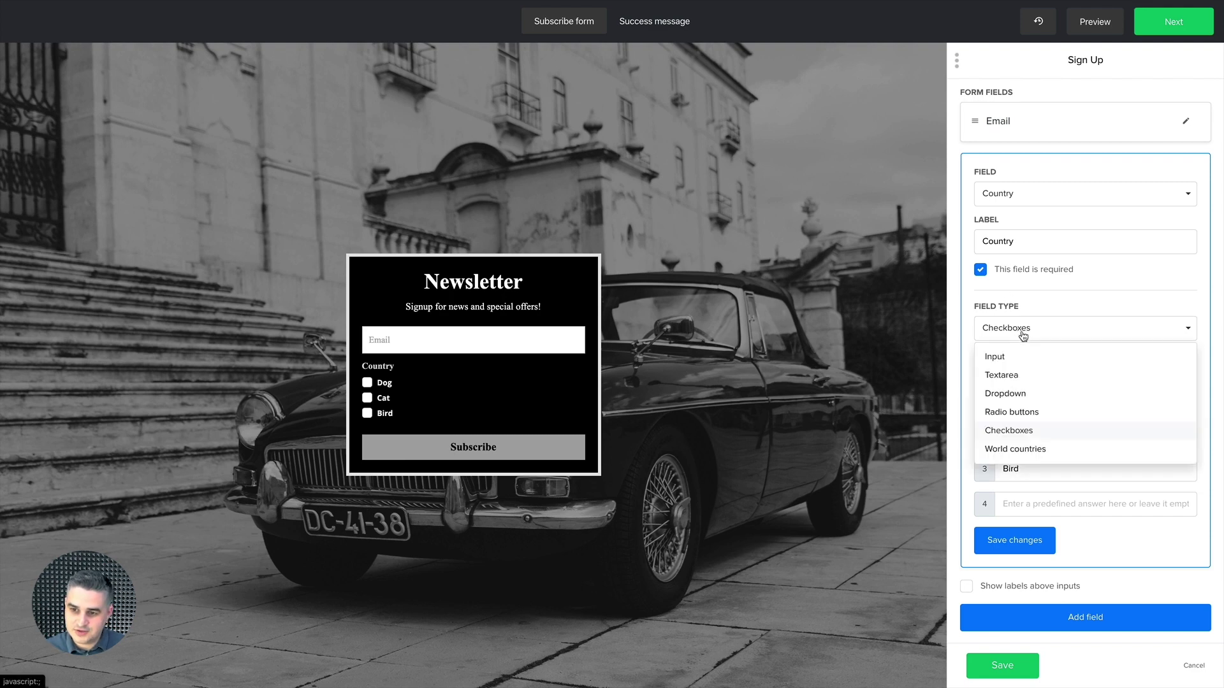
click(1013, 450)
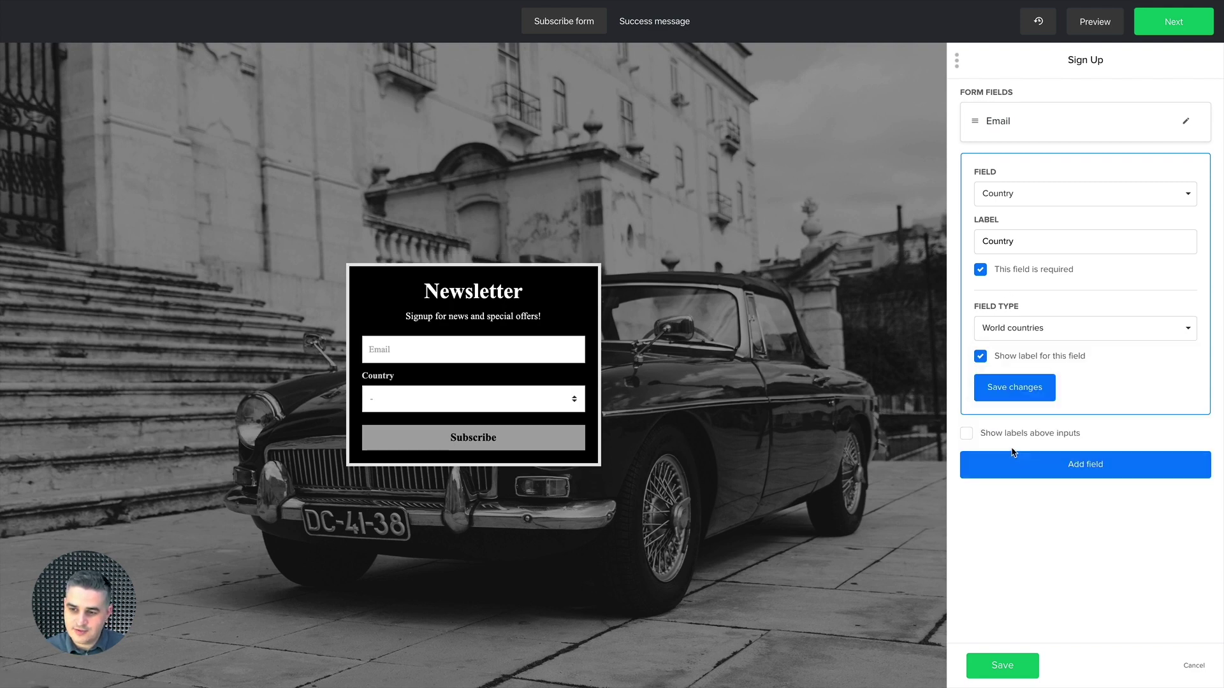
click(1015, 391)
Scroll through the preview's Country dropdown and close it without selecting a country.
click(563, 401)
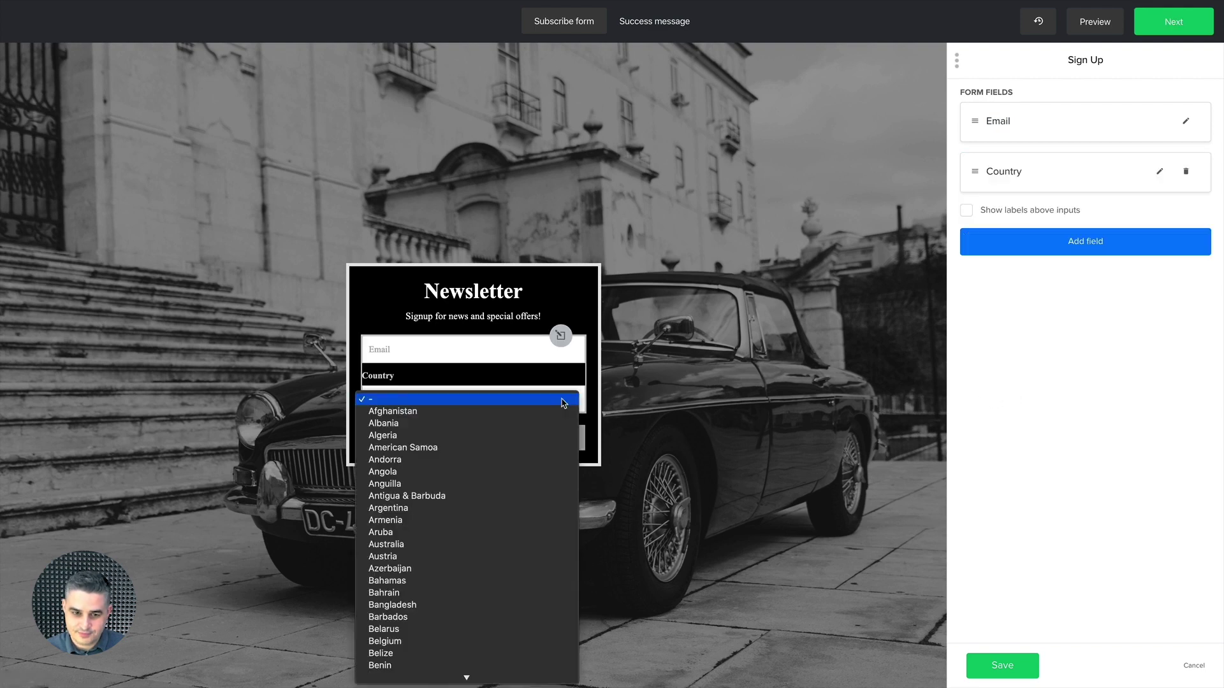
scroll(538, 533, down, 10)
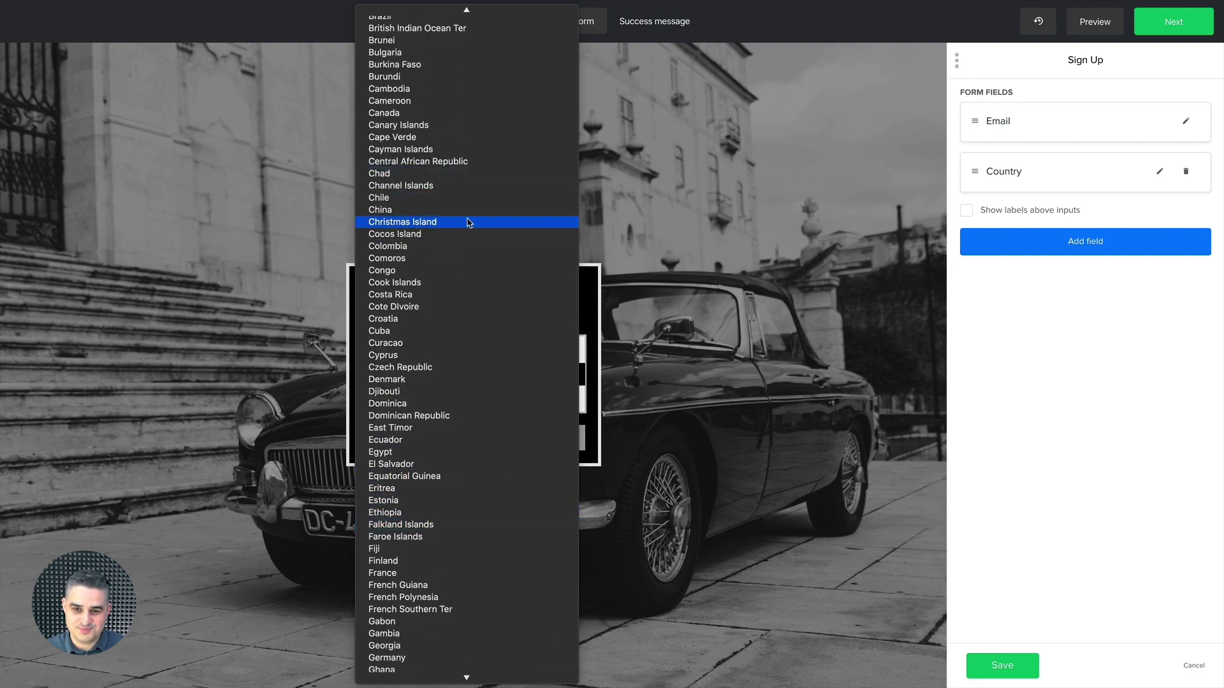
click(692, 332)
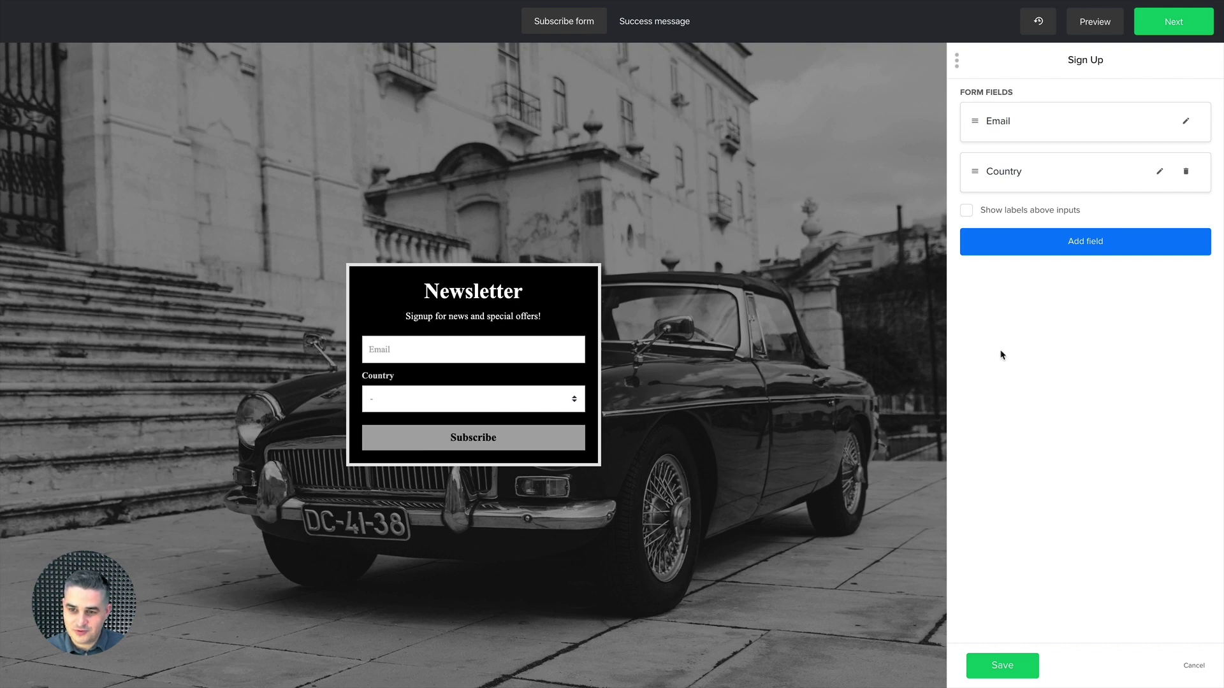
Add Name, Company and Pet fields after Email and Country.
click(1050, 246)
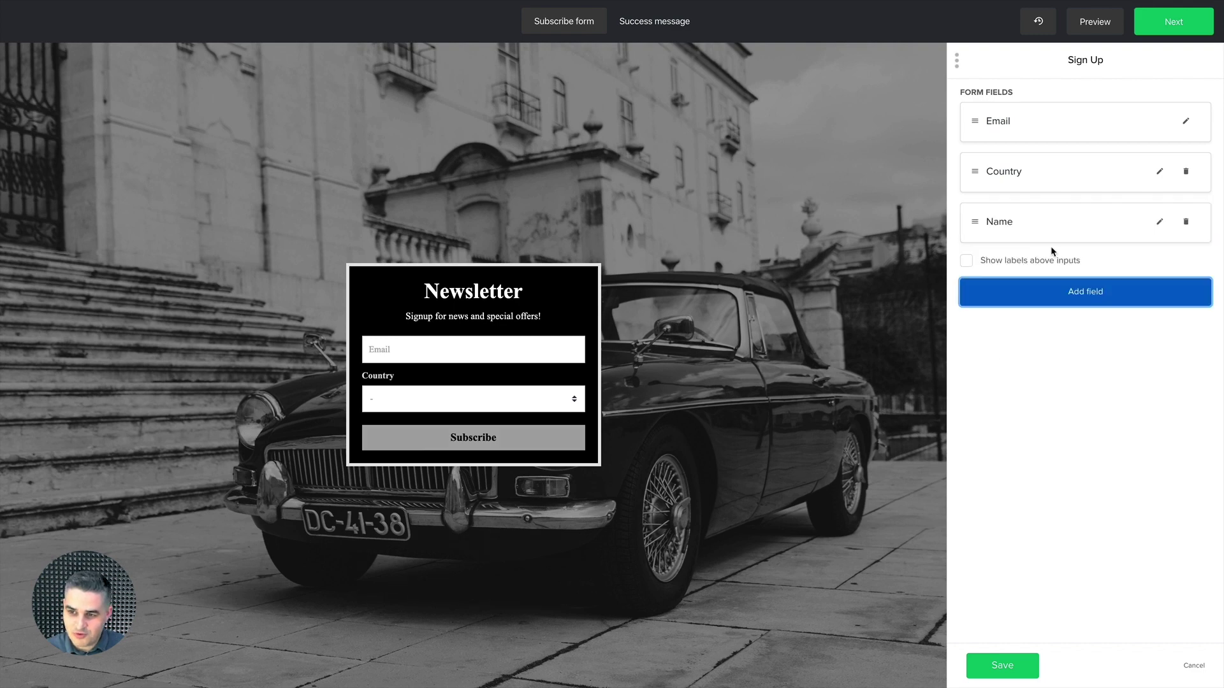
click(1061, 290)
click(1075, 340)
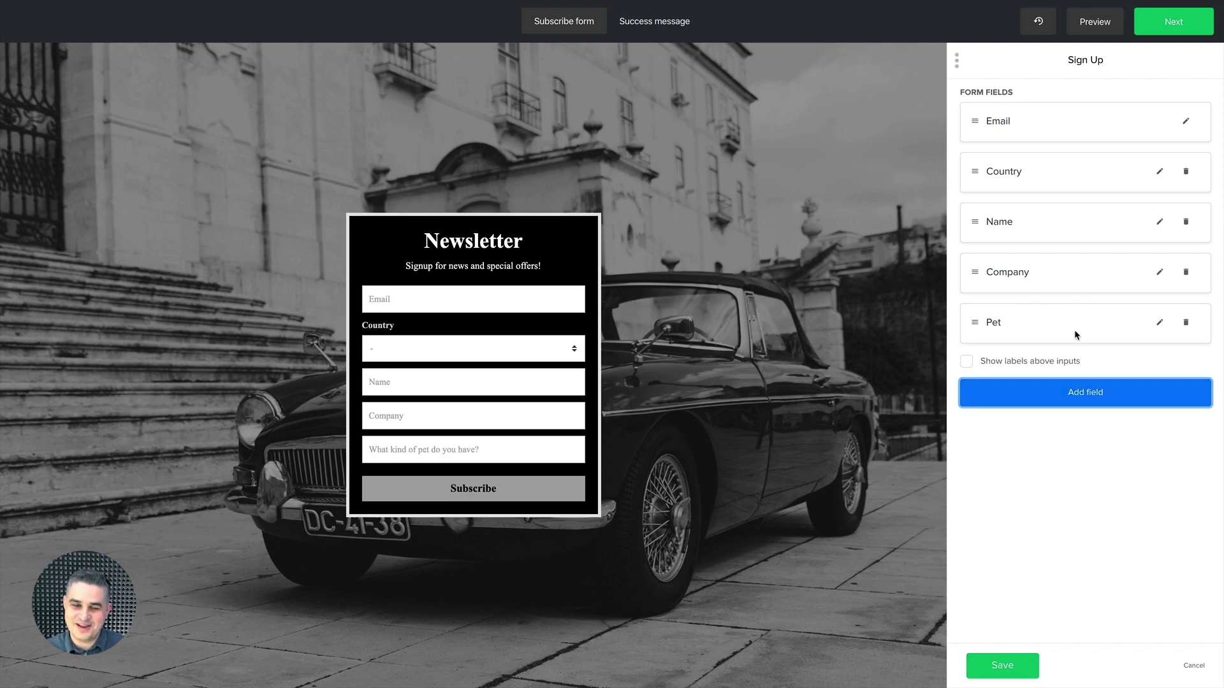